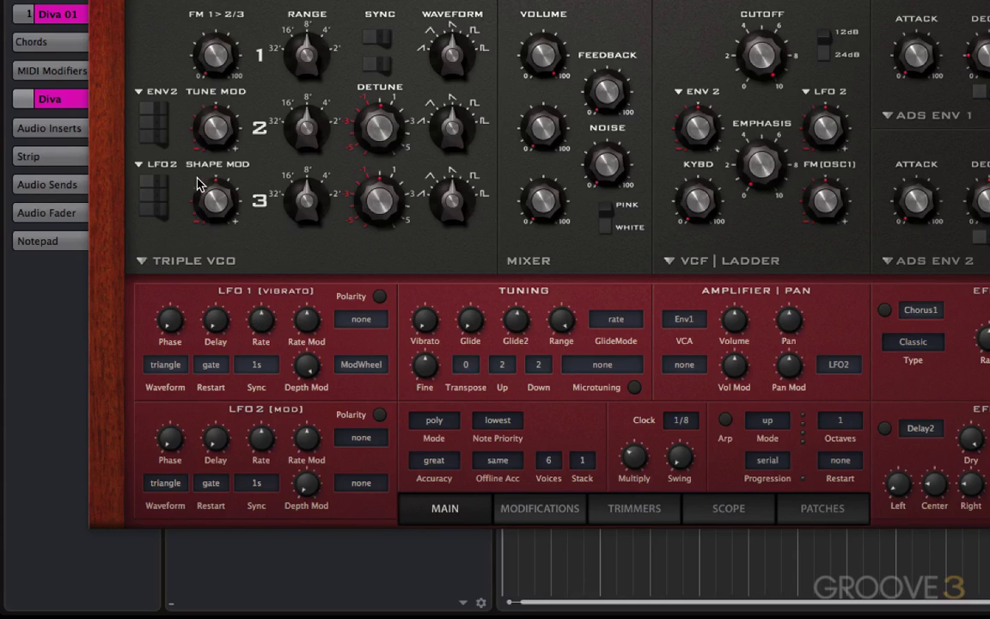
- Assign LFO 1 as the Tune Mod source of the Triple VCO and lower LFO 1's Depth Mod to its minimum
left_click(167, 101)
left_click(167, 249)
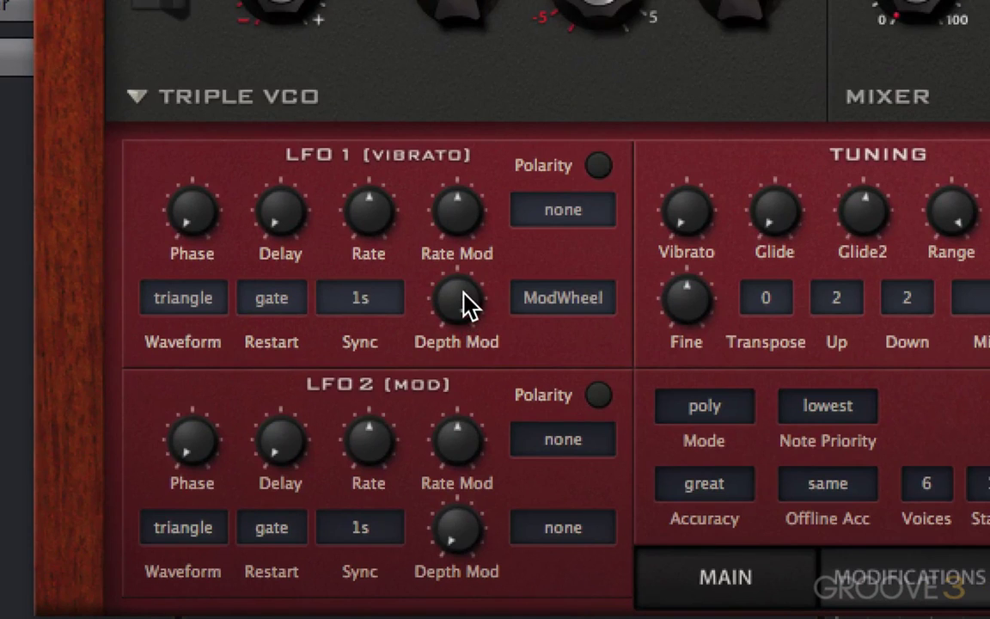
left_click_drag(464, 303, 469, 618)
- Try the sine, saw up and saw down waveforms on LFO 1
left_click(187, 305)
left_click(198, 311)
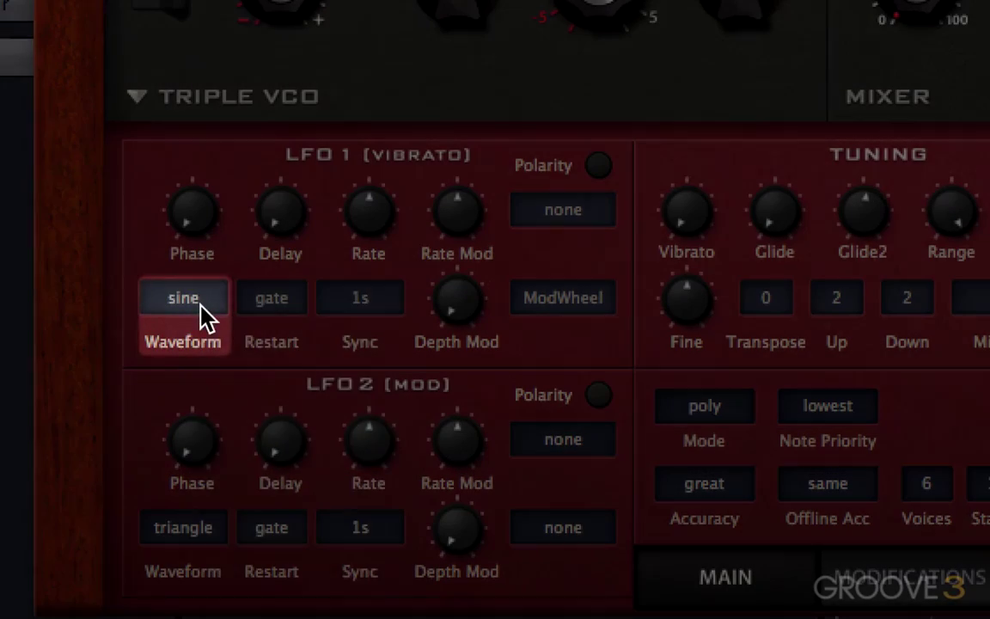
left_click(200, 302)
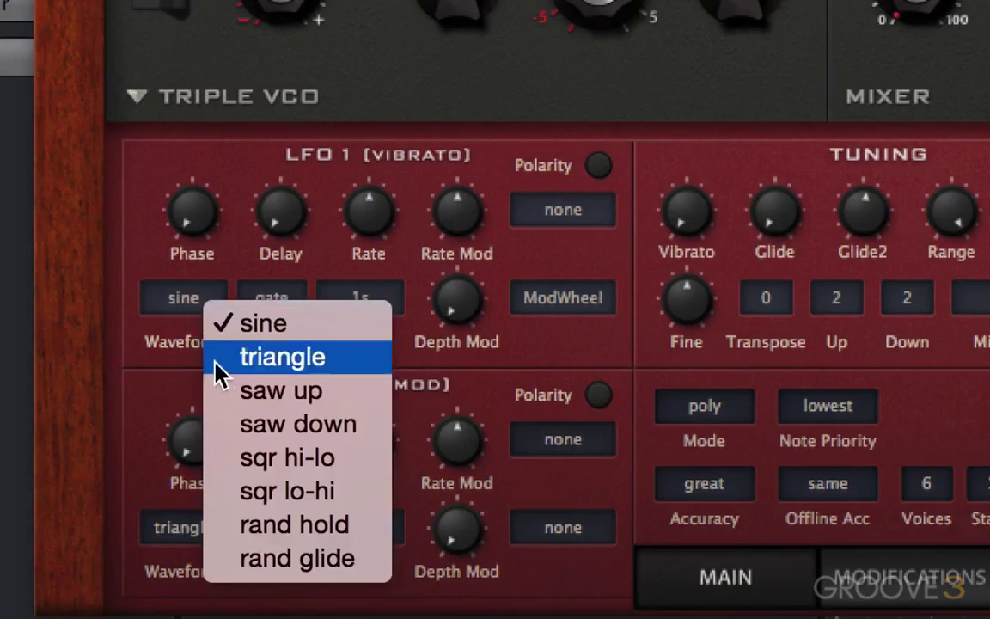
left_click(257, 391)
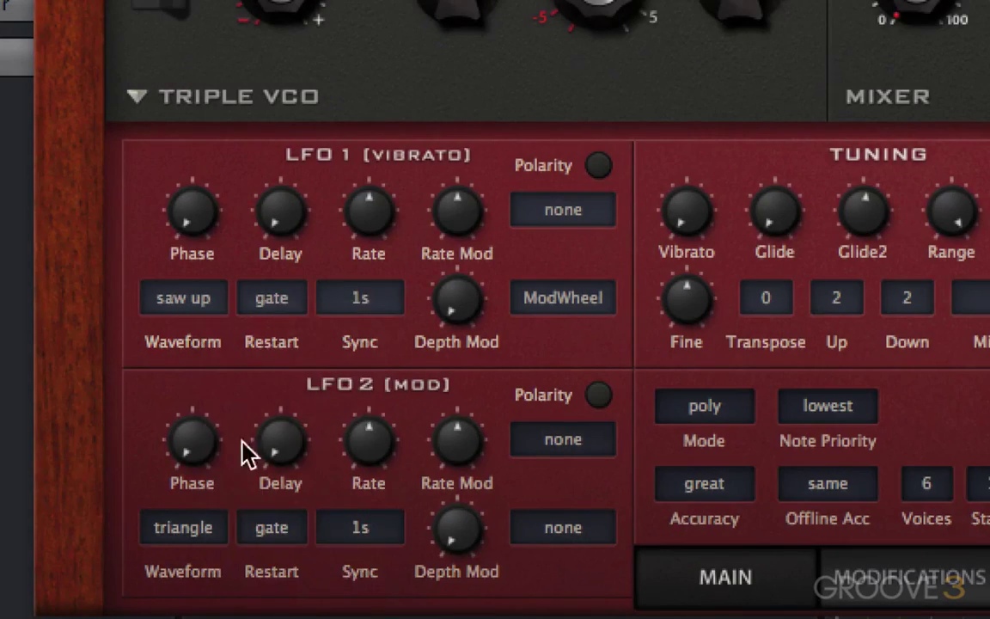
left_click(199, 303)
left_click(206, 368)
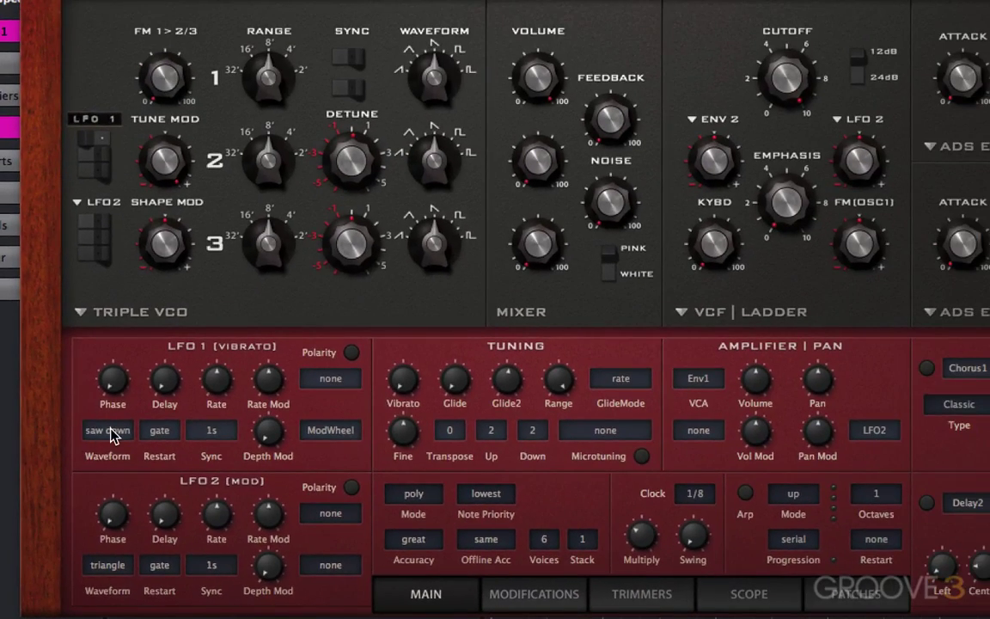
- Try the sqr hi-lo, sqr lo-hi and rand hold waveforms on LFO 1
left_click(112, 431)
left_click(138, 514)
left_click(119, 430)
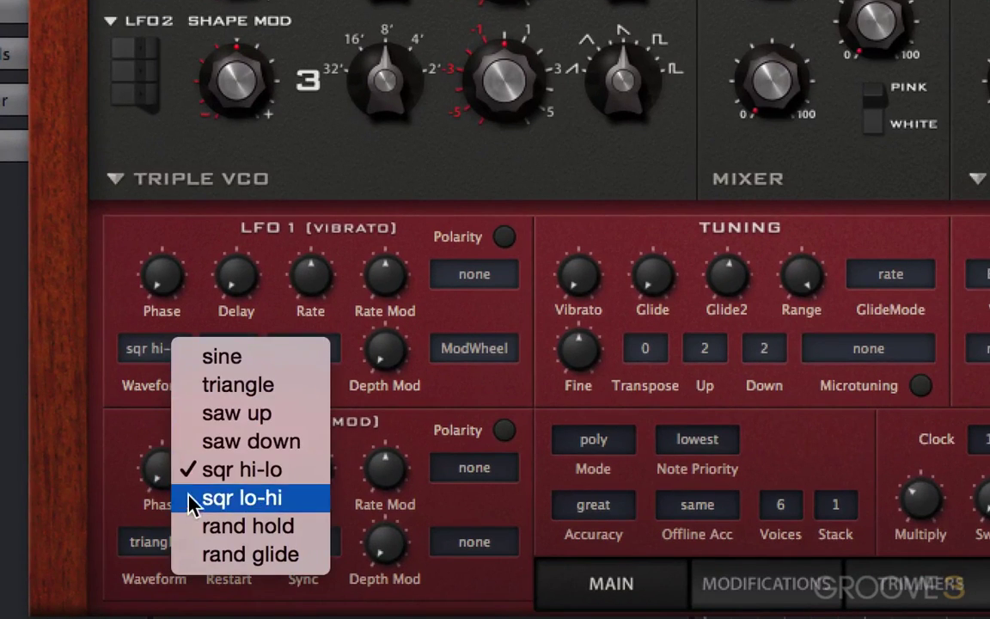
left_click(192, 503)
left_click(187, 352)
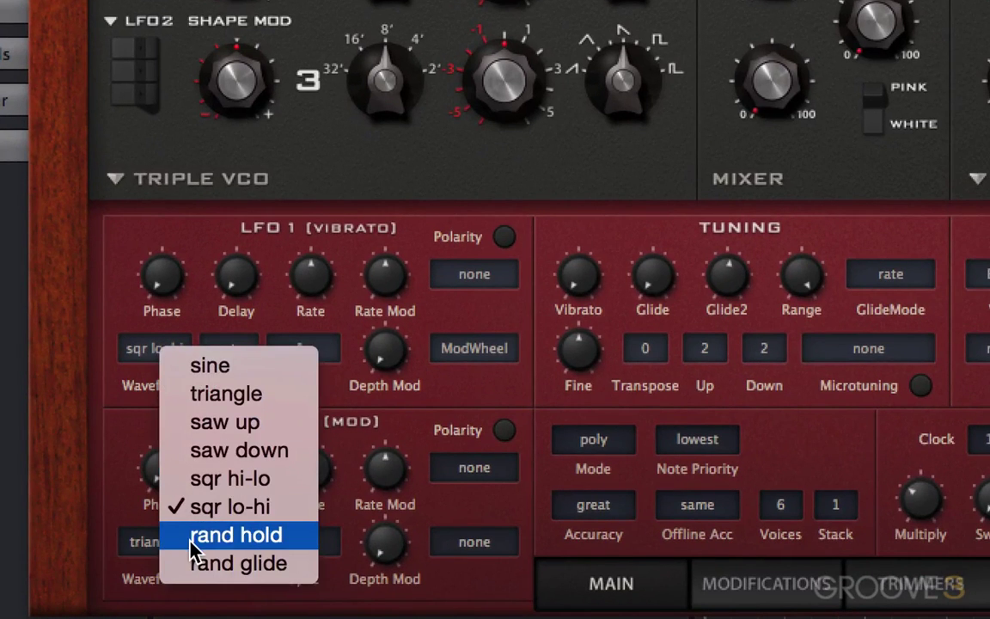
left_click(193, 543)
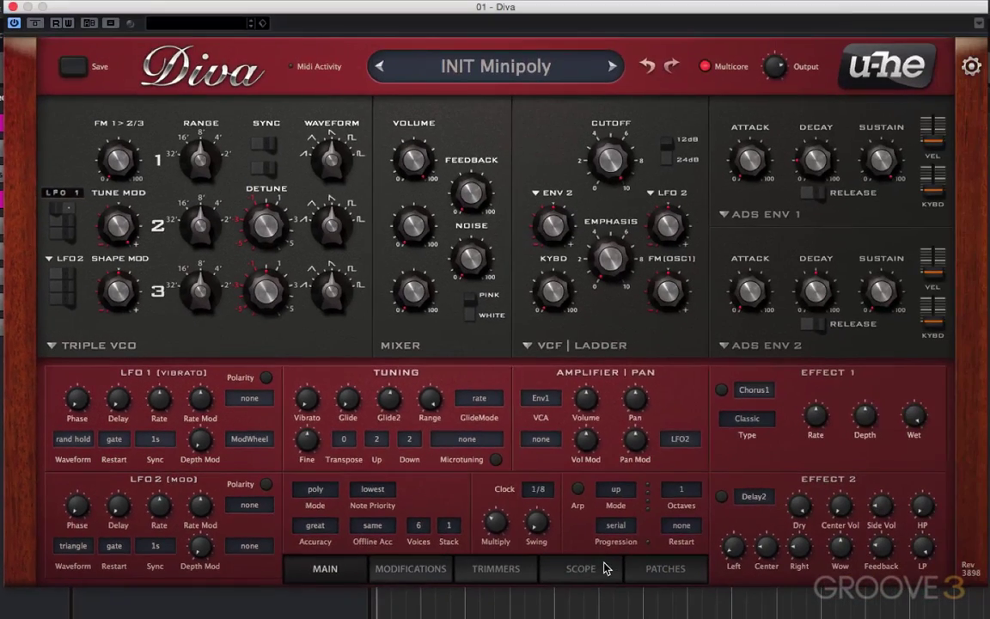
- Show the oscilloscope and set its Frequency to 1.60 and its Scale to 1.10
left_click(583, 568)
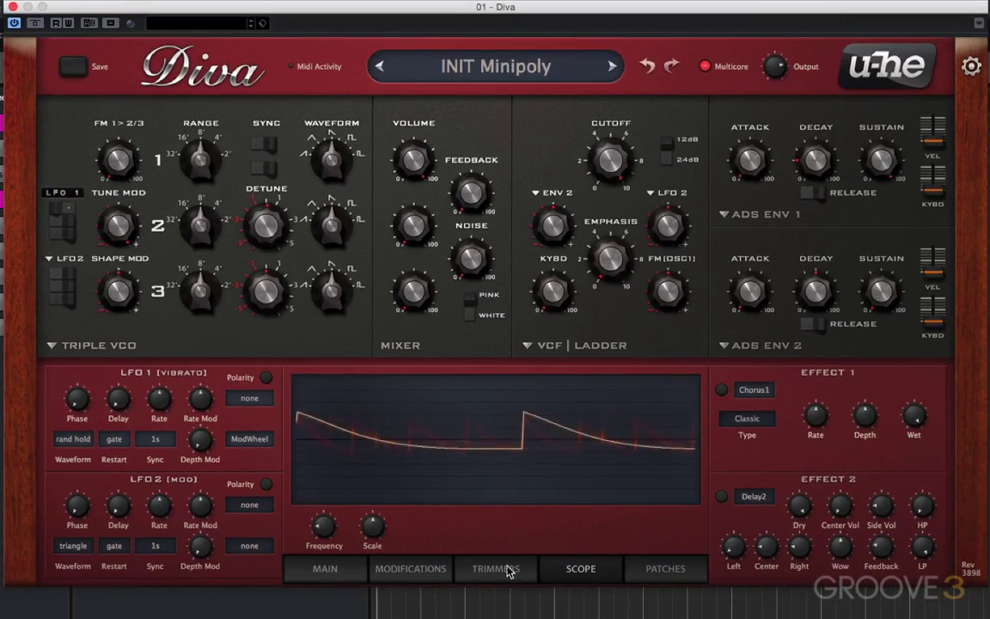
left_click_drag(323, 525, 318, 497)
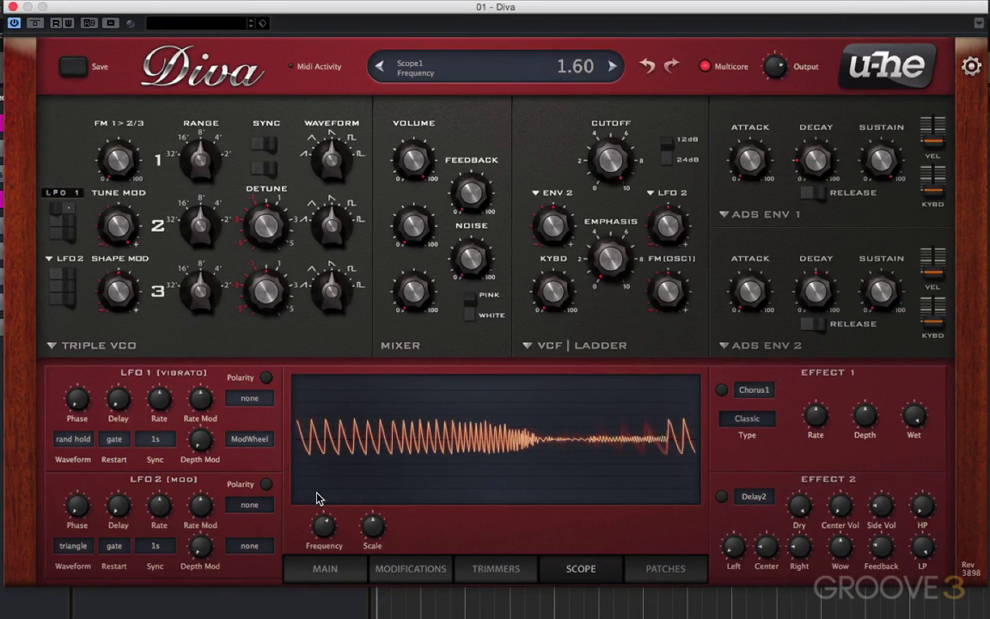
left_click_drag(372, 525, 372, 515)
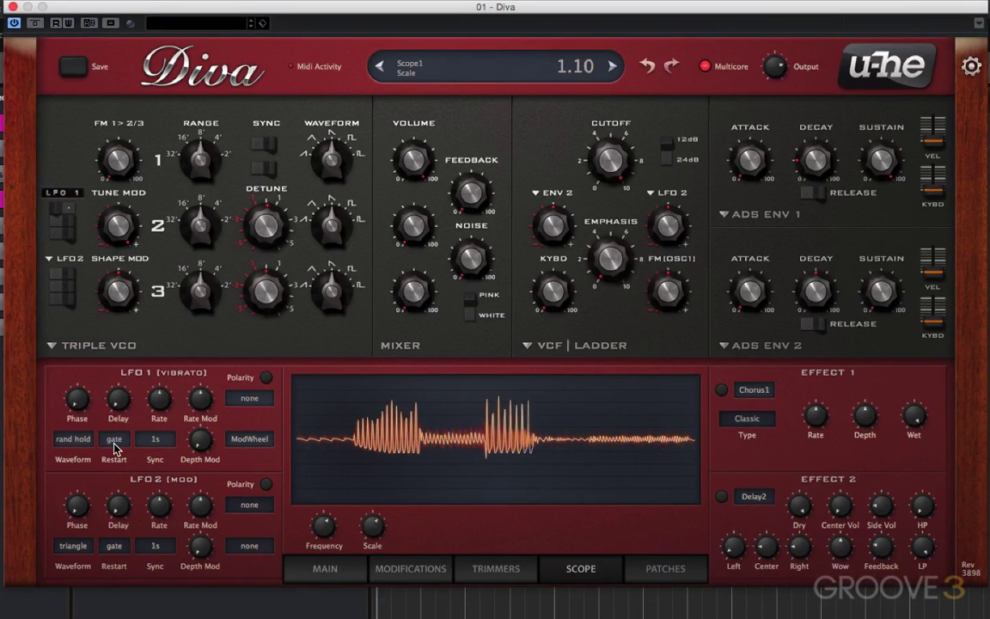
- Compare the rand glide and rand hold waveforms on LFO 1 and return its waveform to sine
left_click(83, 439)
left_click(124, 562)
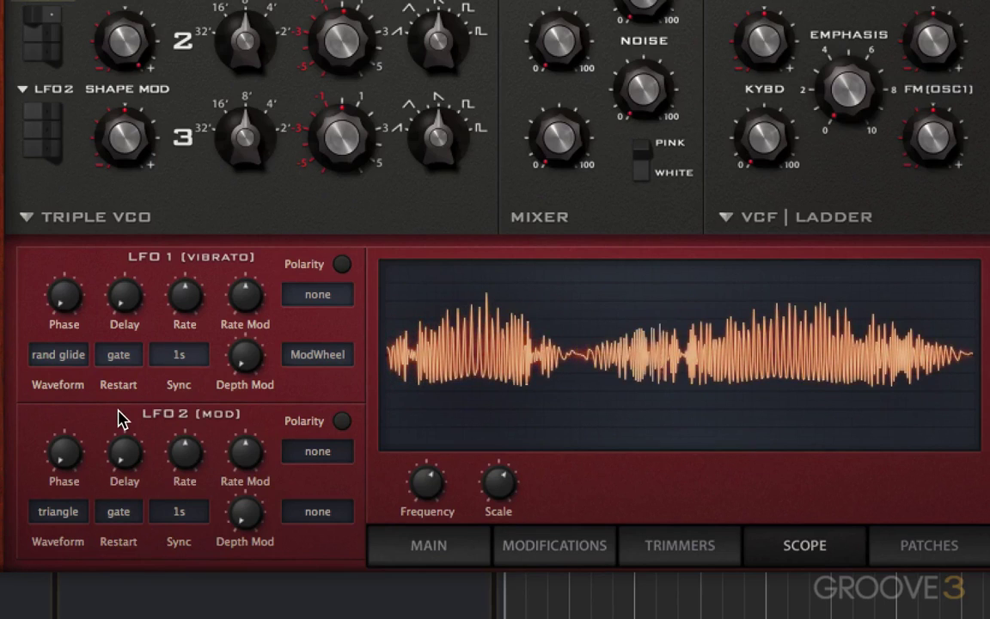
left_click(77, 358)
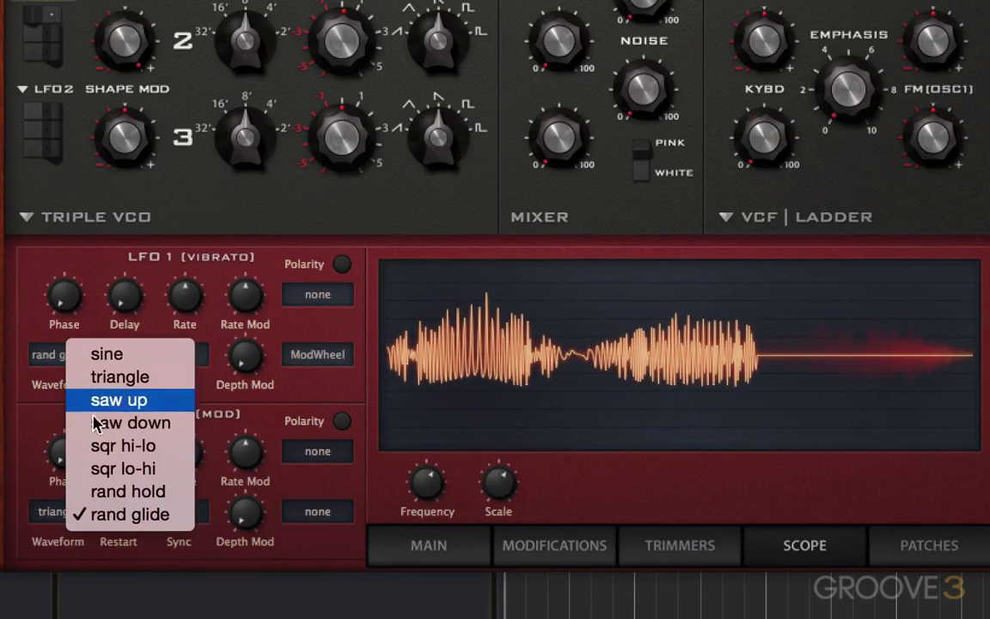
left_click(96, 490)
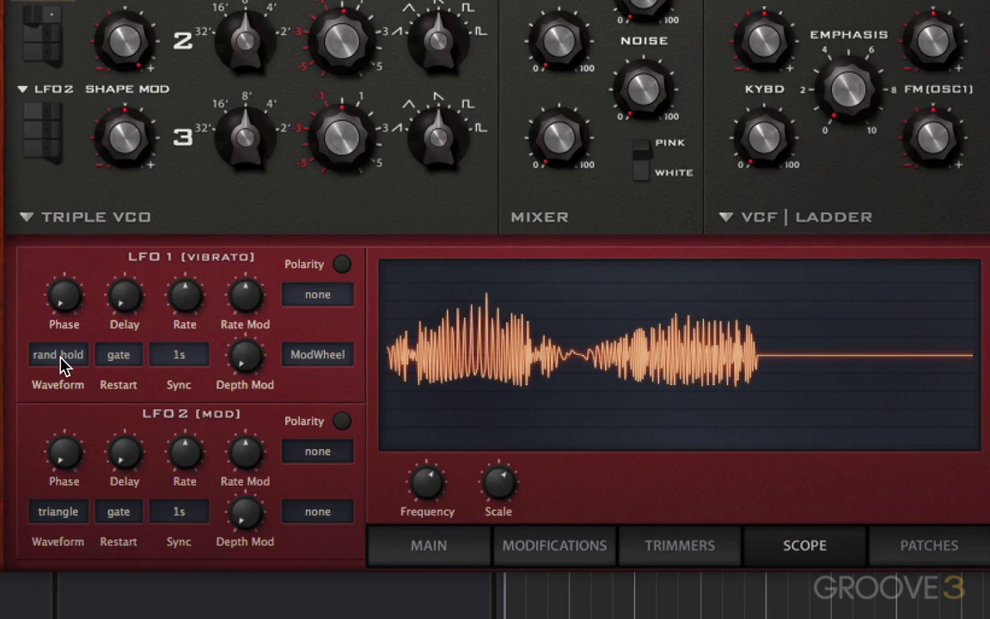
left_click(60, 358)
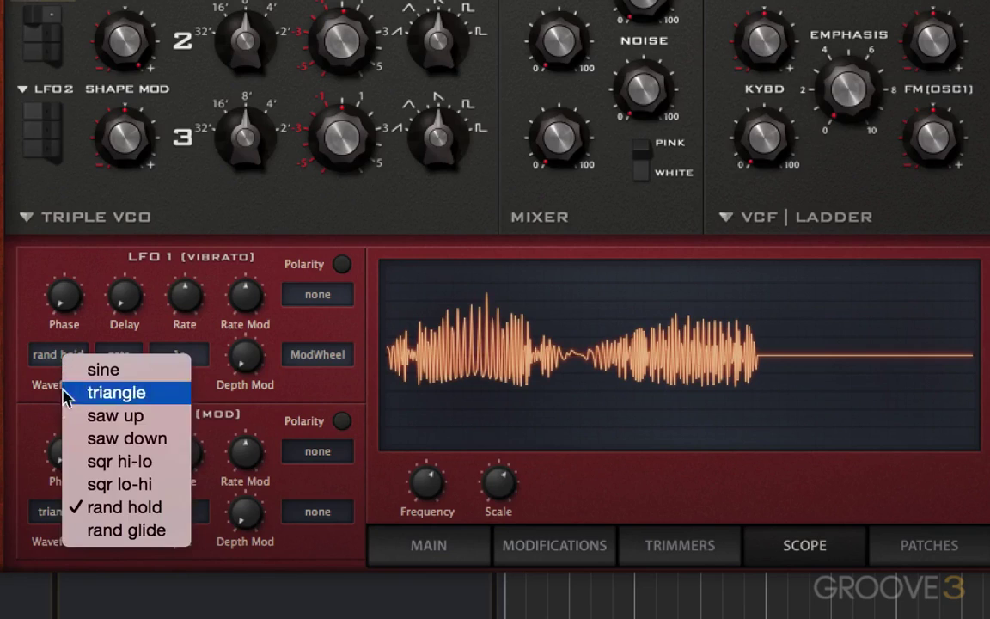
left_click(73, 532)
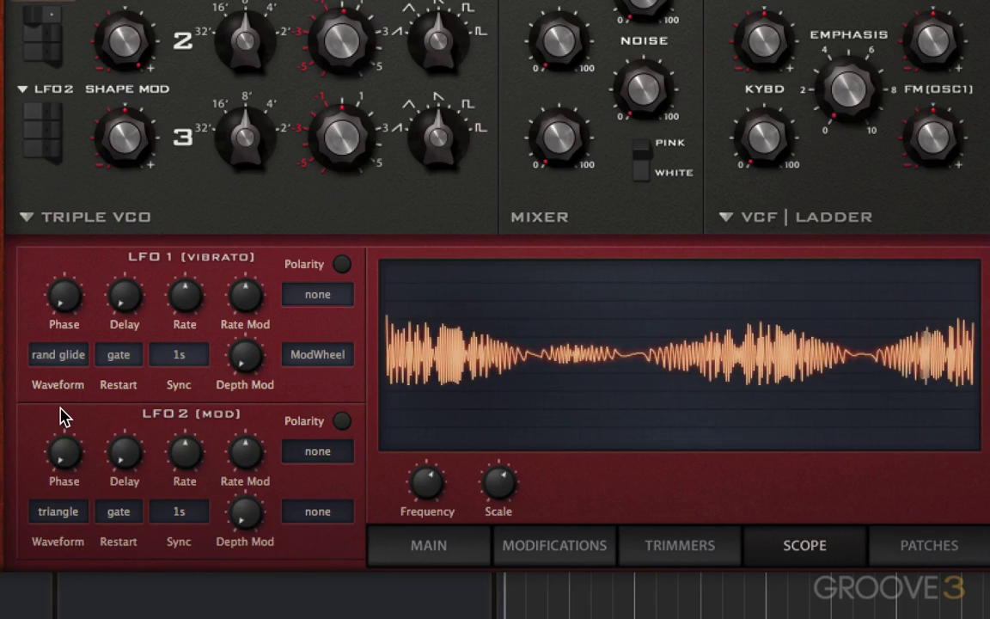
left_click(60, 354)
left_click(67, 475)
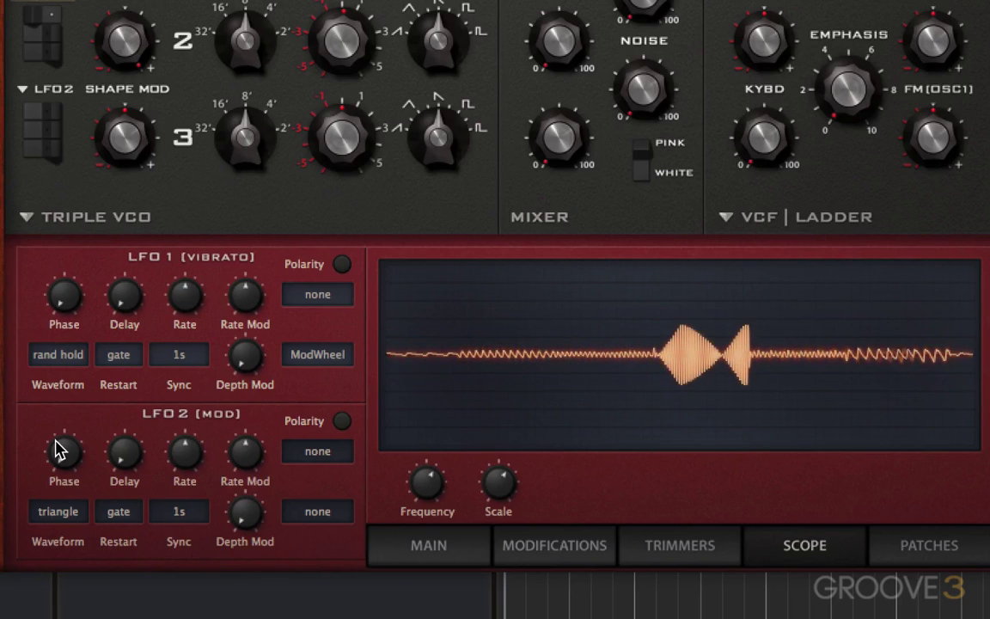
left_click(45, 355)
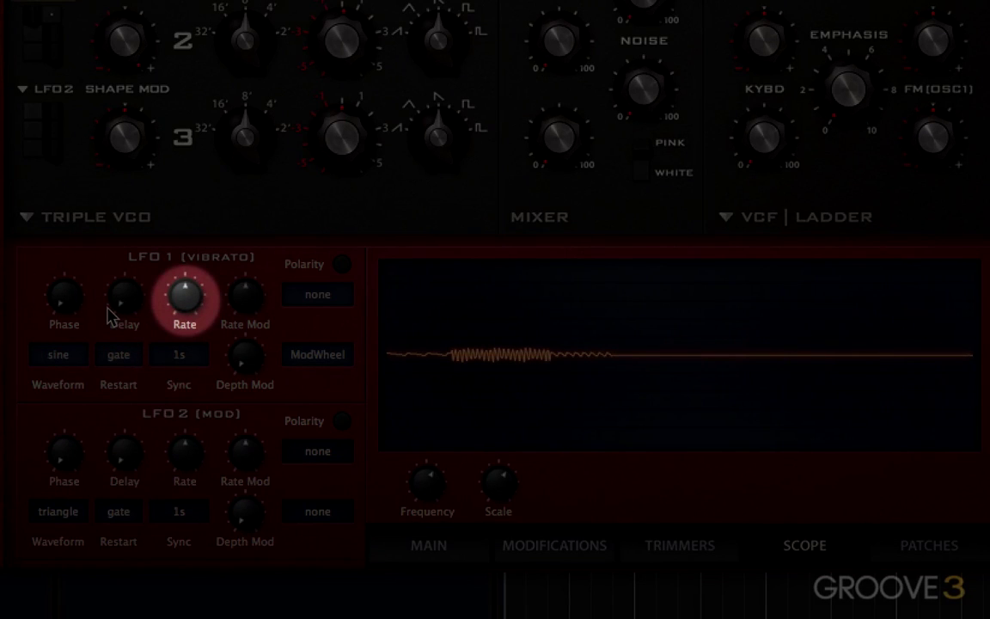
- Try LFO 1's Sync at 0.1s while sweeping its Rate from maximum to a low setting
left_click_drag(169, 317, 190, 359)
left_click(187, 361)
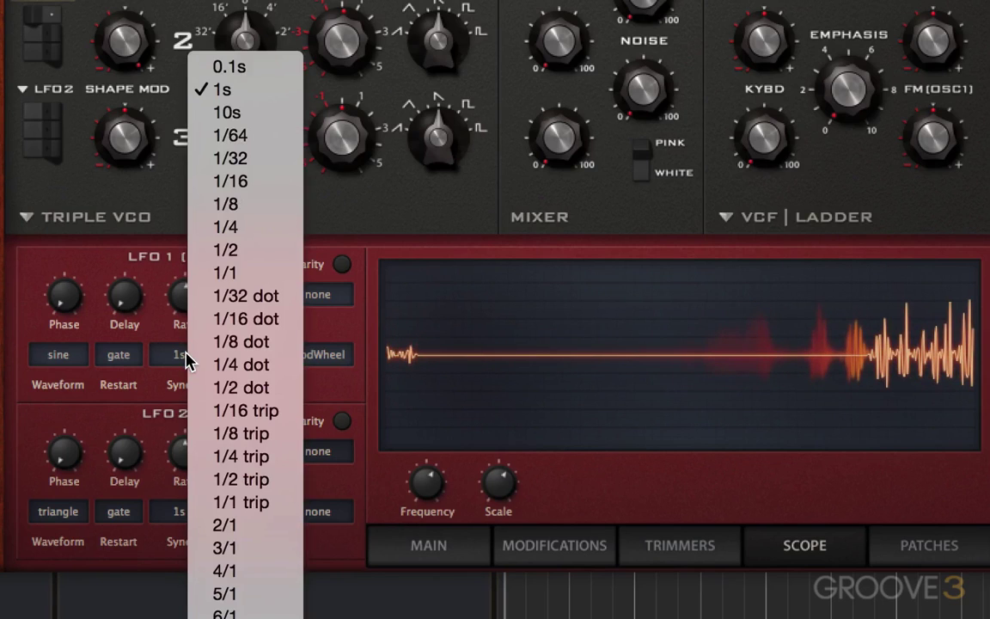
left_click(229, 69)
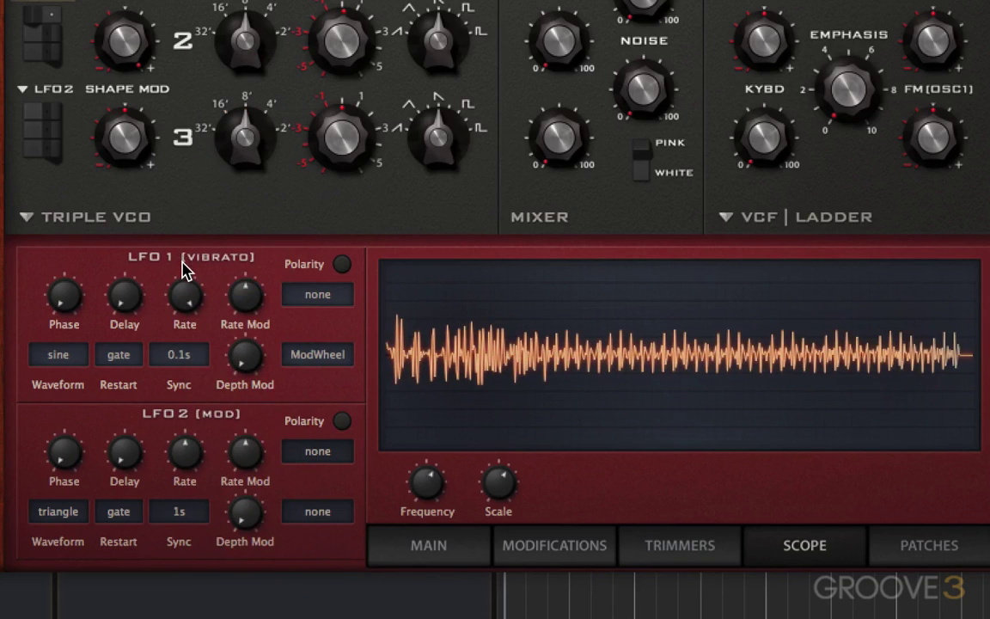
left_click_drag(189, 292, 189, 332)
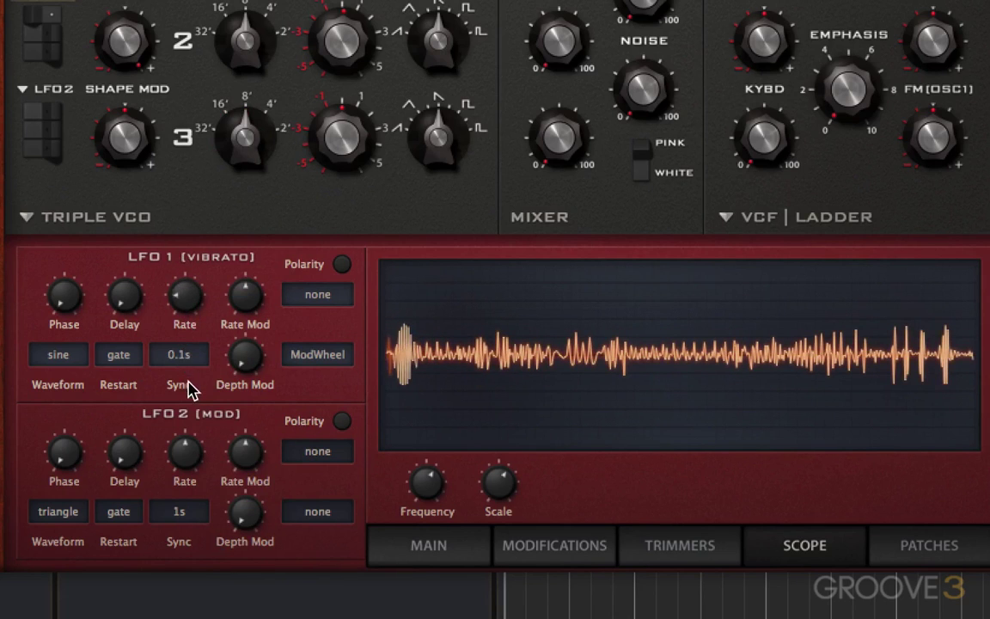
- Try LFO 1's Sync at 10s, sweeping its Rate to the minimum and back to centre
left_click(184, 354)
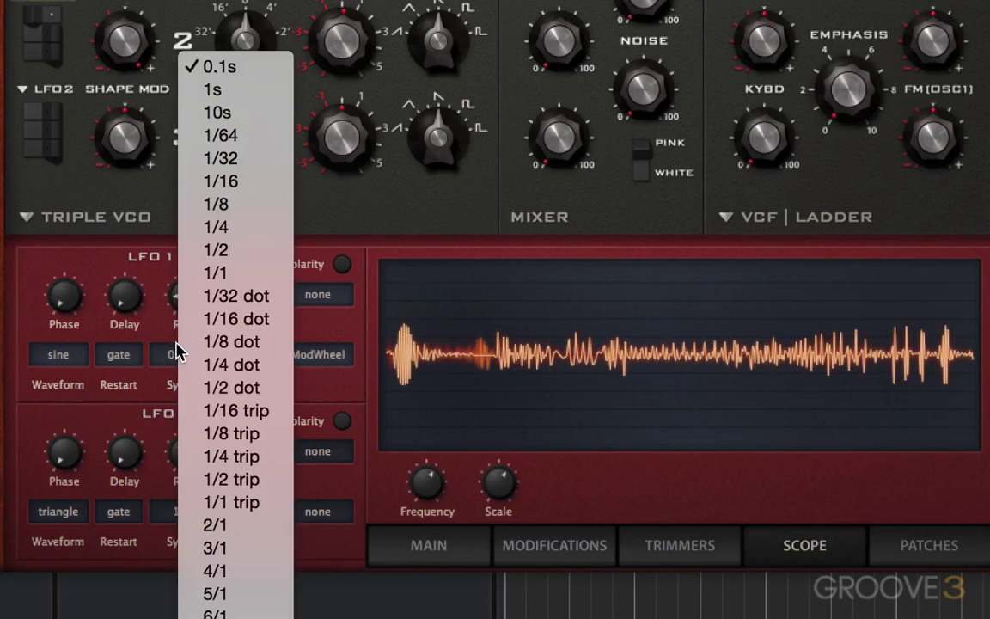
left_click(207, 112)
left_click_drag(183, 302, 182, 319)
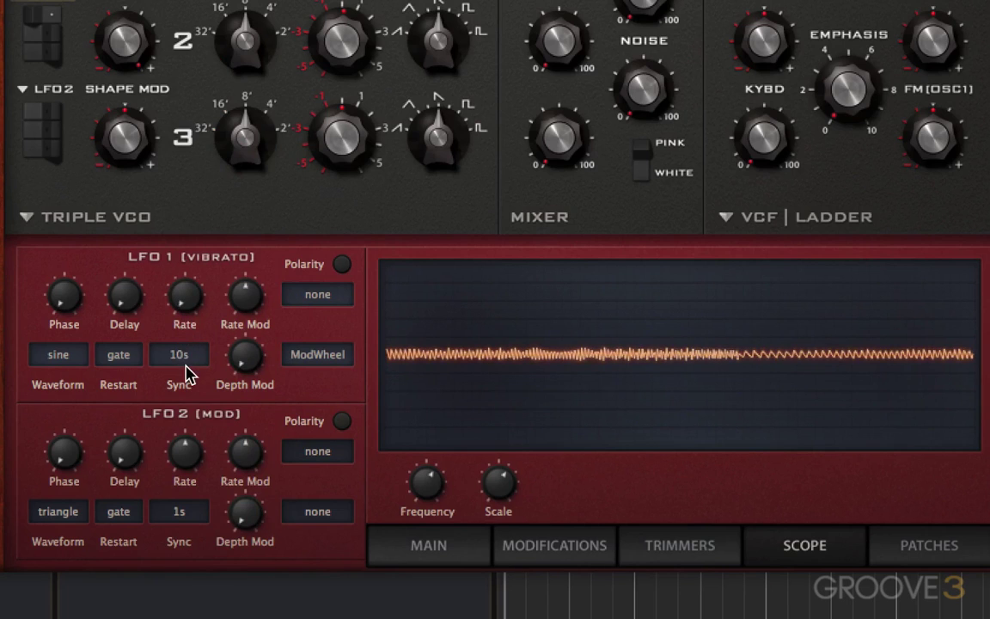
mouse_move(184, 295)
left_mouse_down()
mouse_move(186, 256)
mouse_move(184, 368)
mouse_move(188, 299)
left_mouse_up()
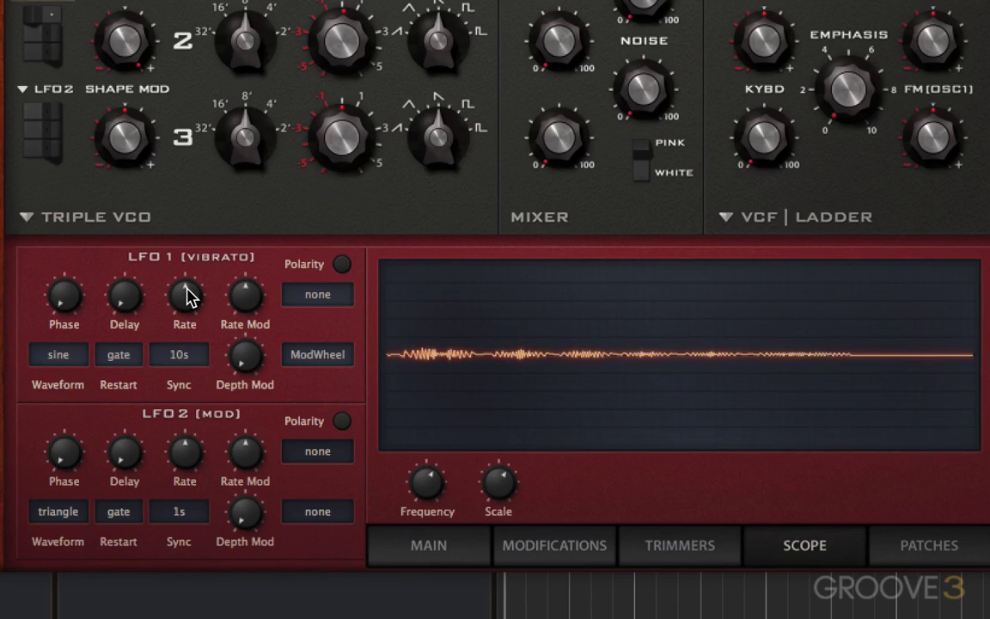
mouse_move(188, 295)
left_mouse_down()
mouse_move(188, 254)
mouse_move(199, 378)
left_mouse_up()
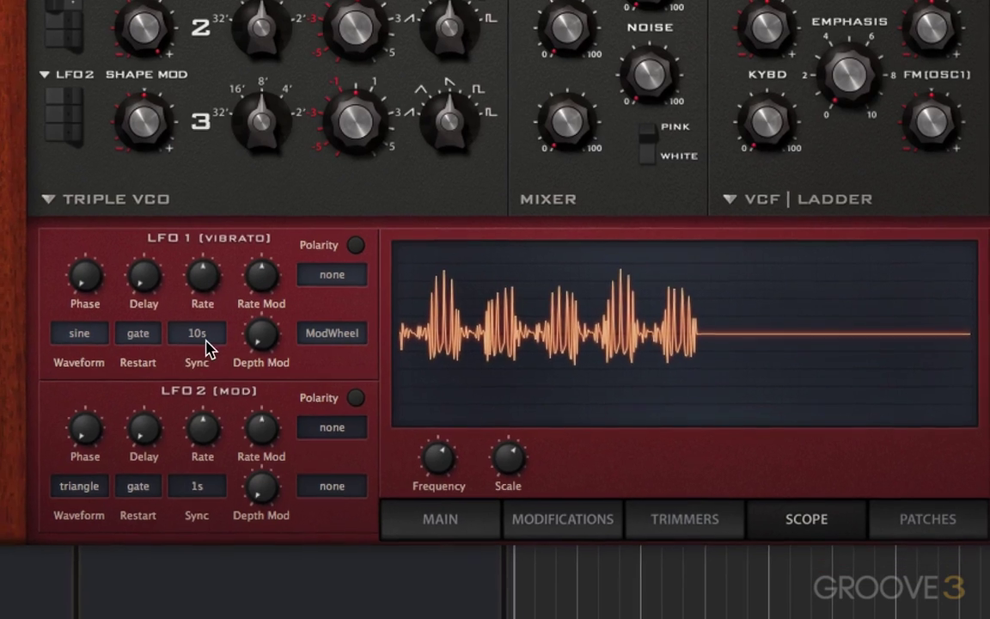
- Try LFO 1's Sync at 1/4, set it back to 1s and raise the Rate
left_click(181, 354)
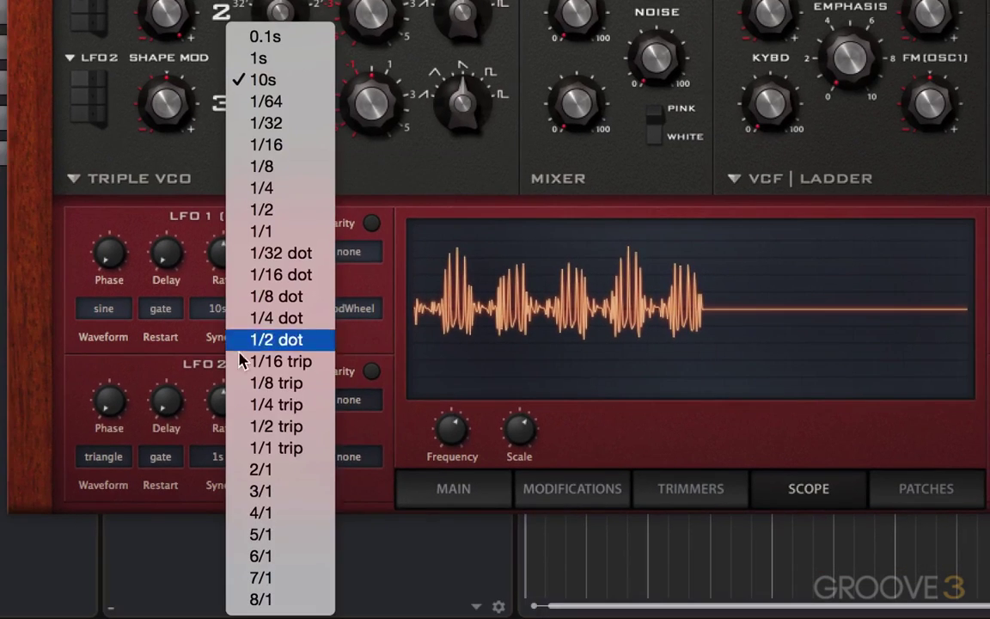
left_click(264, 189)
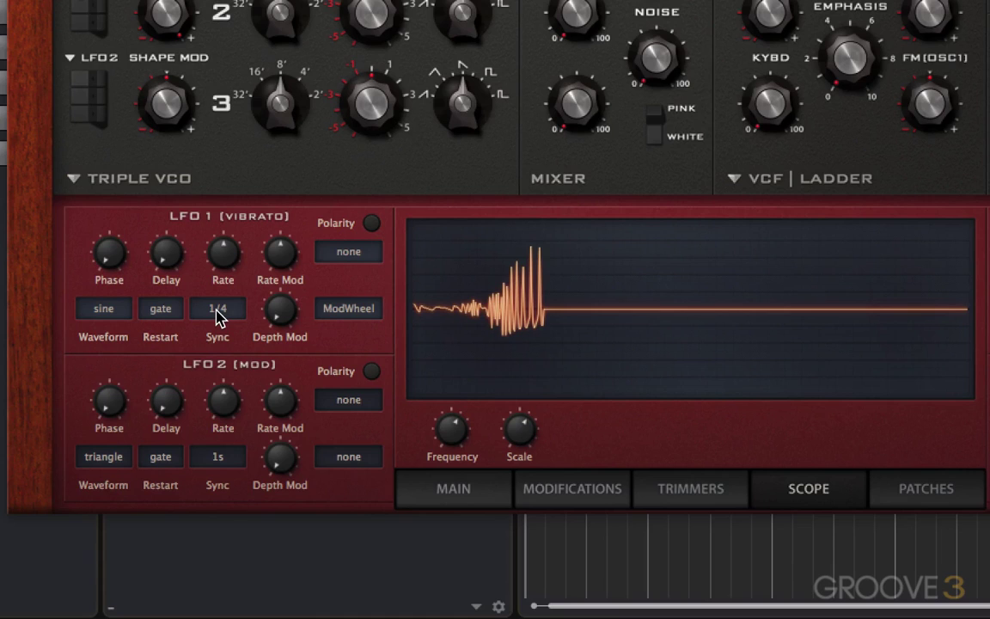
left_click(218, 311)
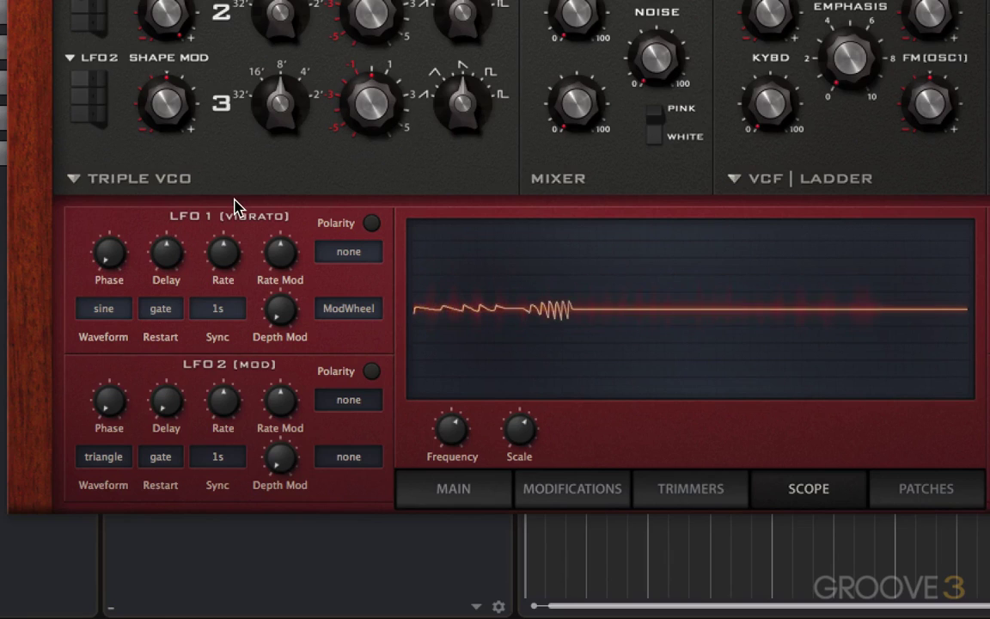
mouse_move(225, 258)
left_mouse_down()
mouse_move(222, 214)
mouse_move(218, 301)
left_mouse_up()
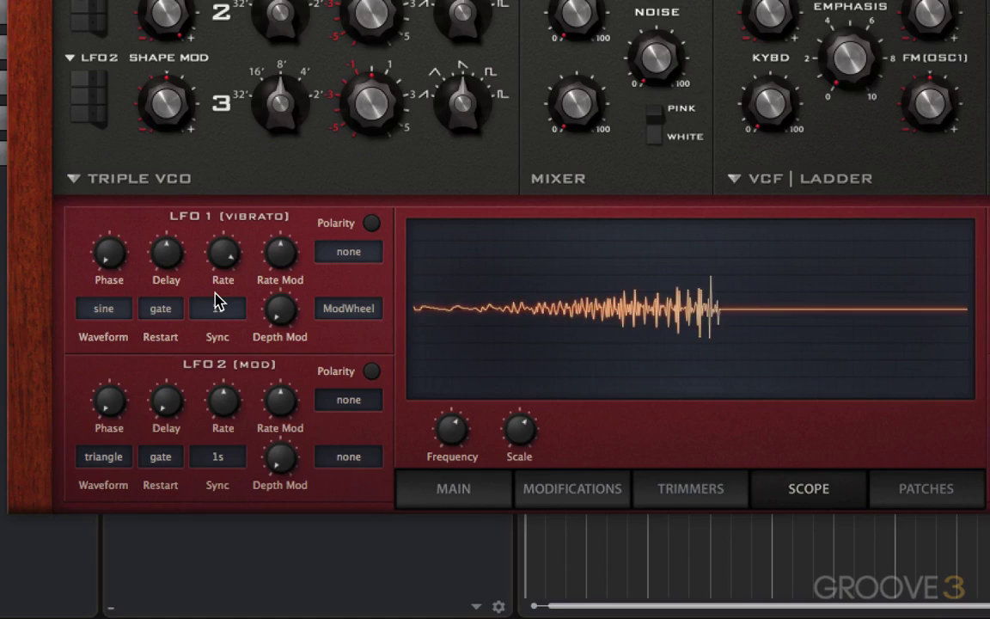
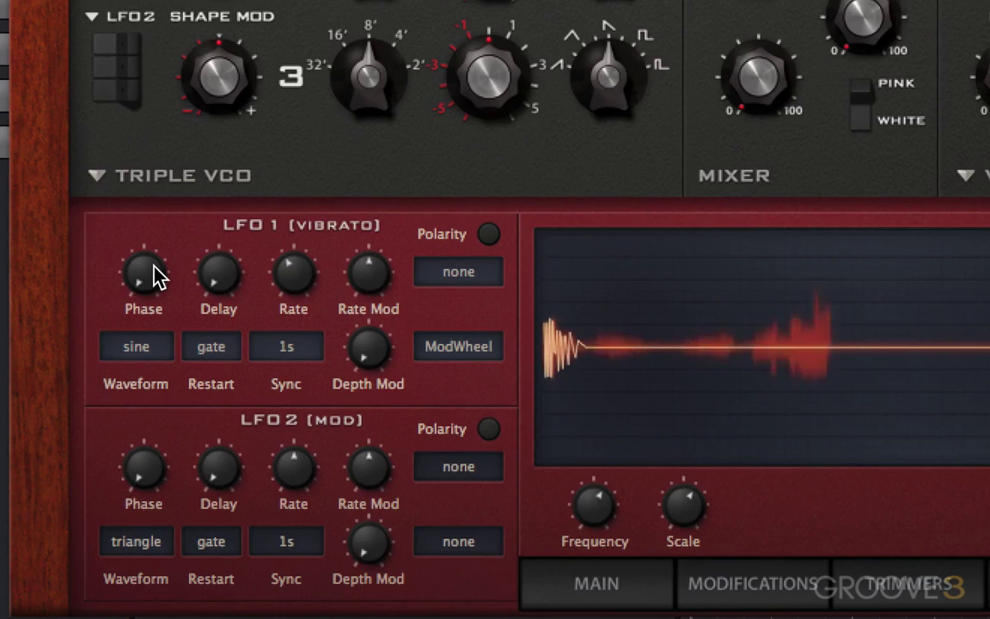
- Sweep LFO 1's Phase upward and return it to its minimum
left_click_drag(154, 275, 159, 221)
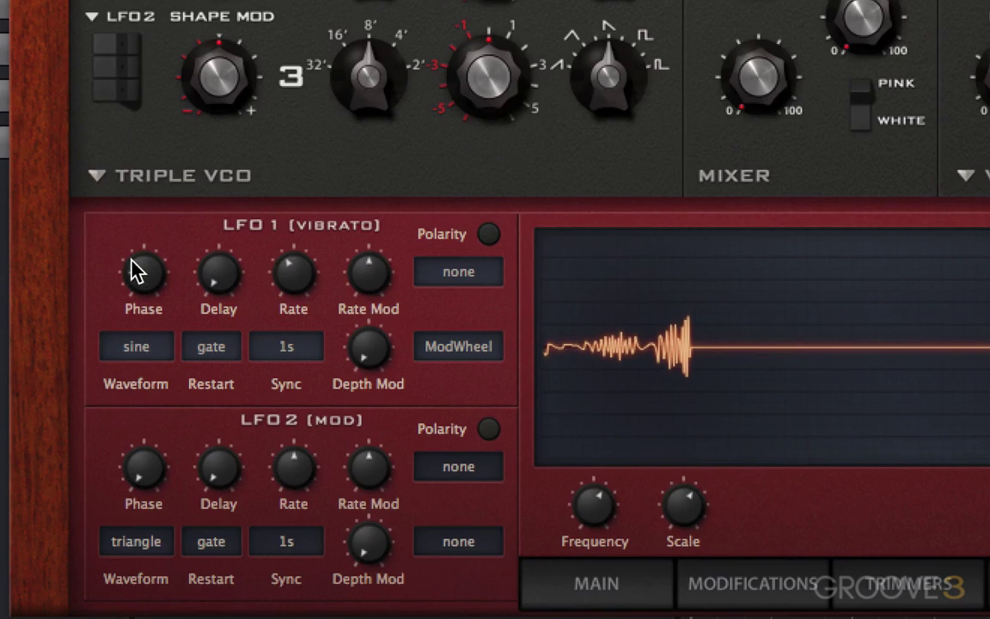
left_click_drag(137, 269, 154, 347)
- Try LFO 1's Restart modes sync, single and random, leaving it on single
left_click(219, 353)
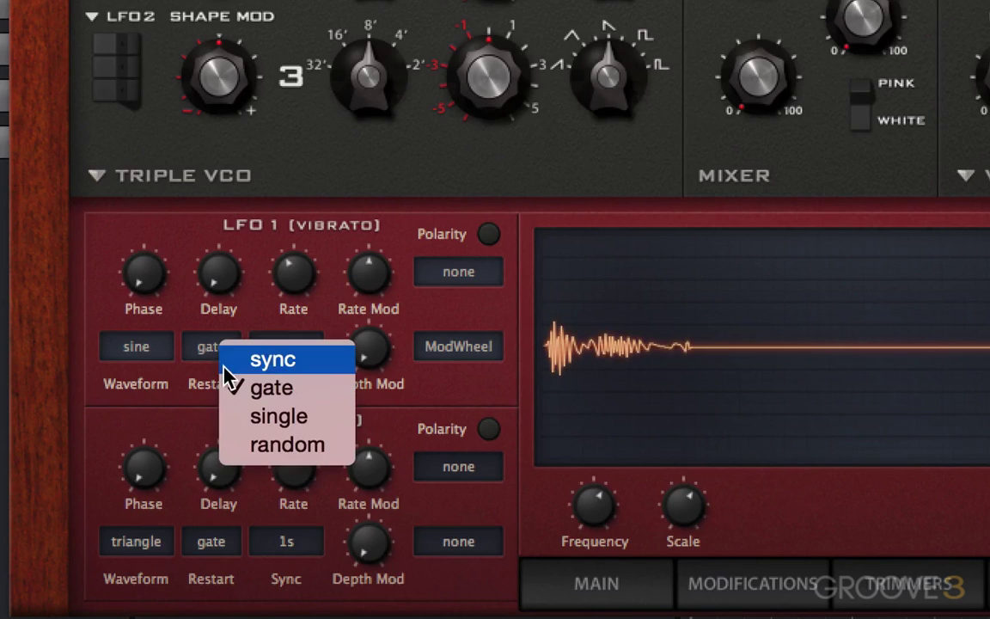
left_click(227, 363)
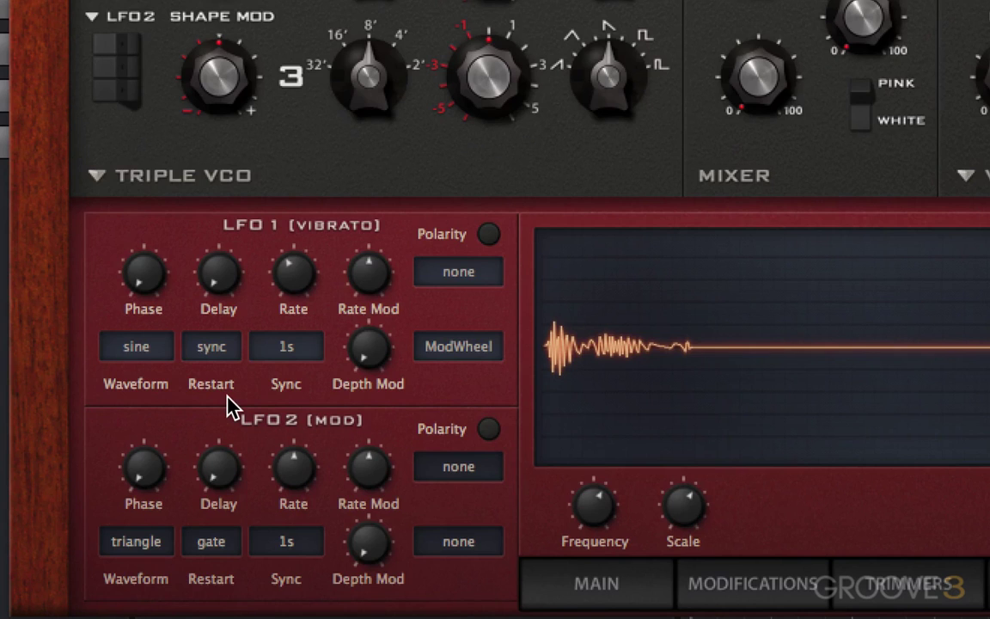
left_click(215, 344)
left_click(234, 416)
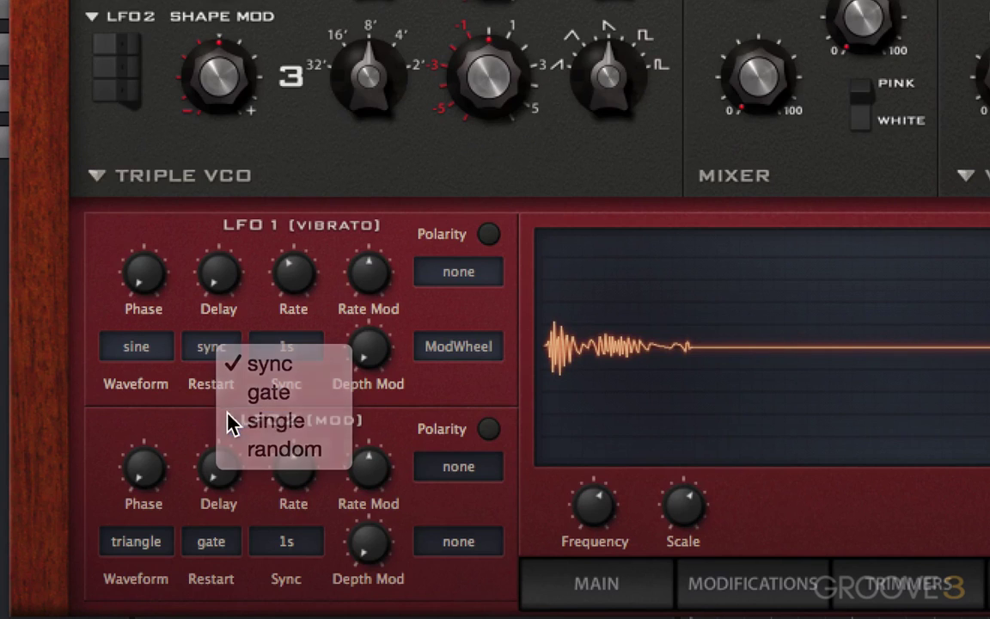
left_click(218, 347)
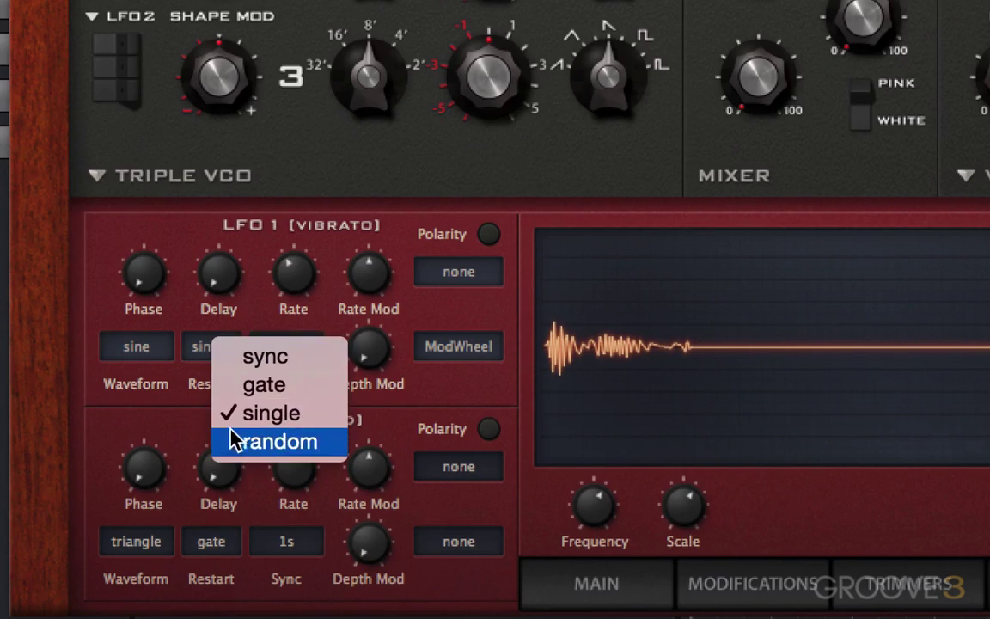
left_click(232, 435)
left_click(211, 346)
left_click(225, 414)
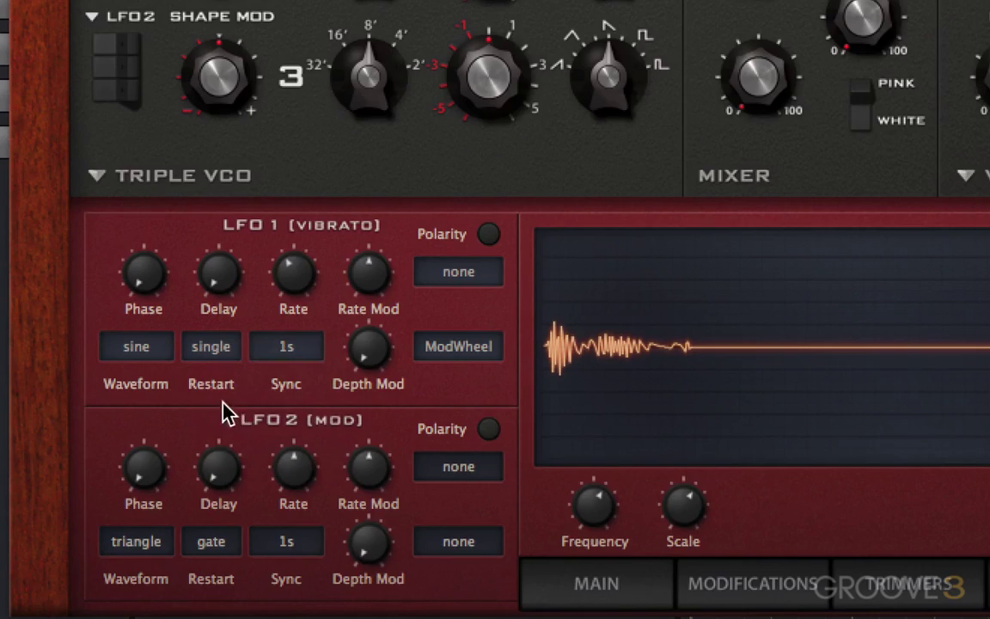
- Show the main page and assign LFO 1 as the filter cutoff's modulation source in place of ENV 2, adjusting its depth
left_click(587, 591)
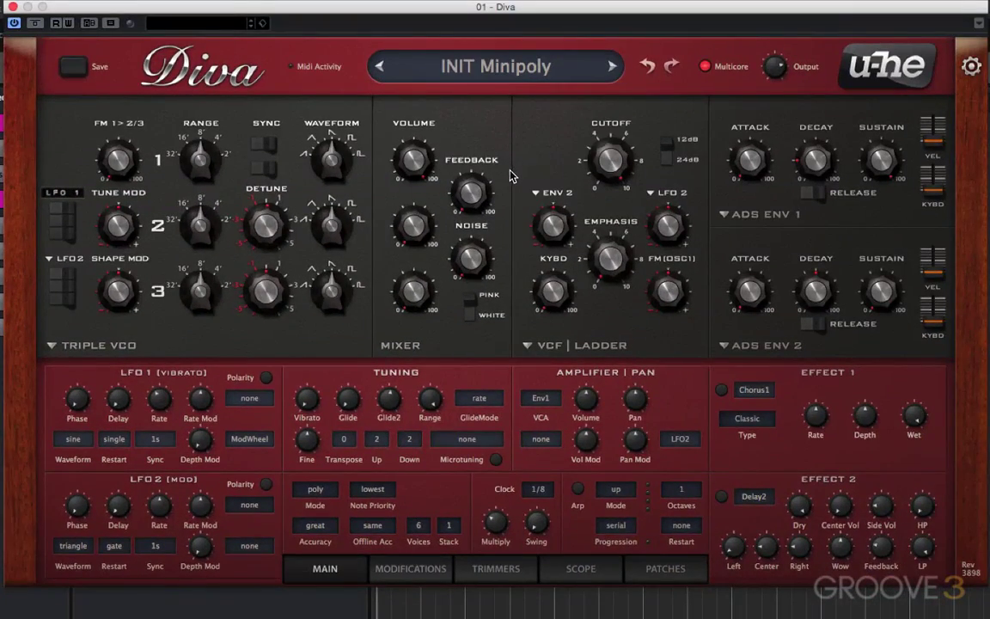
mouse_move(553, 225)
left_mouse_down()
mouse_move(554, 202)
mouse_move(566, 243)
mouse_move(556, 217)
left_mouse_up()
left_click(554, 192)
left_click(572, 400)
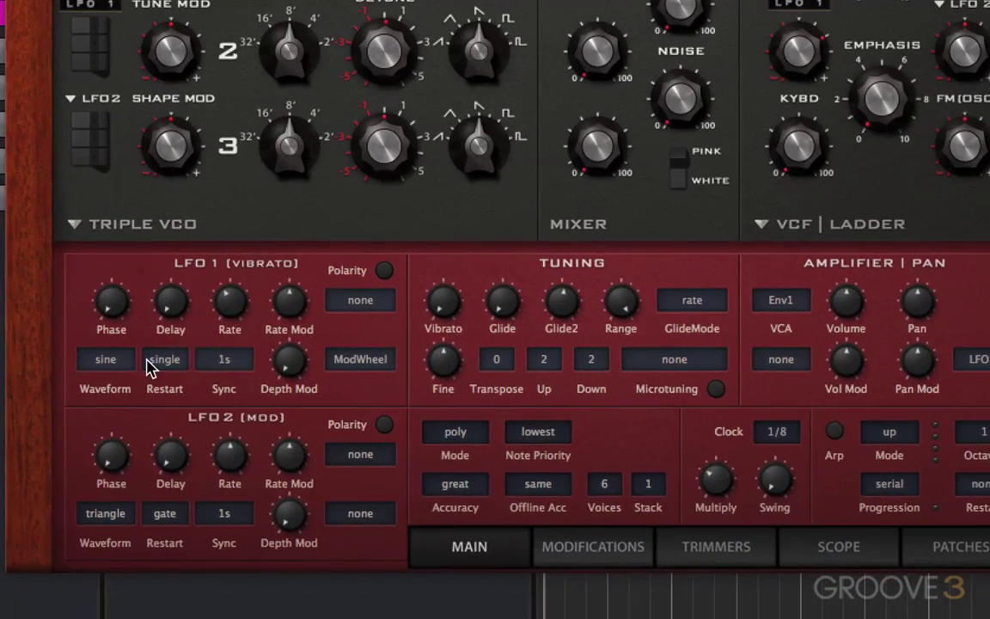
- Set LFO 1's Restart to gate and lower the ladder filter's cutoff
left_click(109, 439)
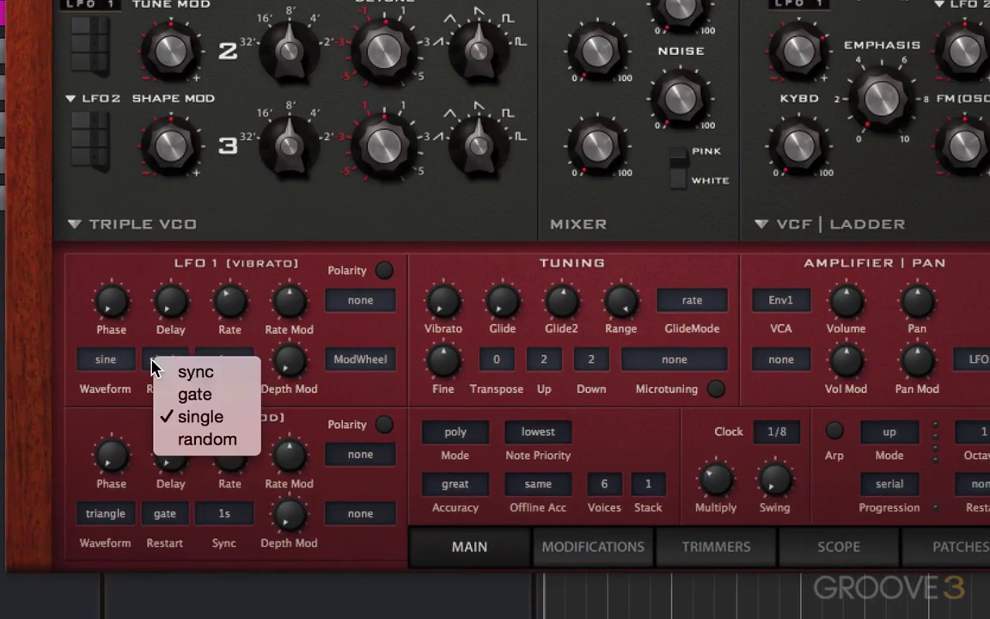
left_click(172, 394)
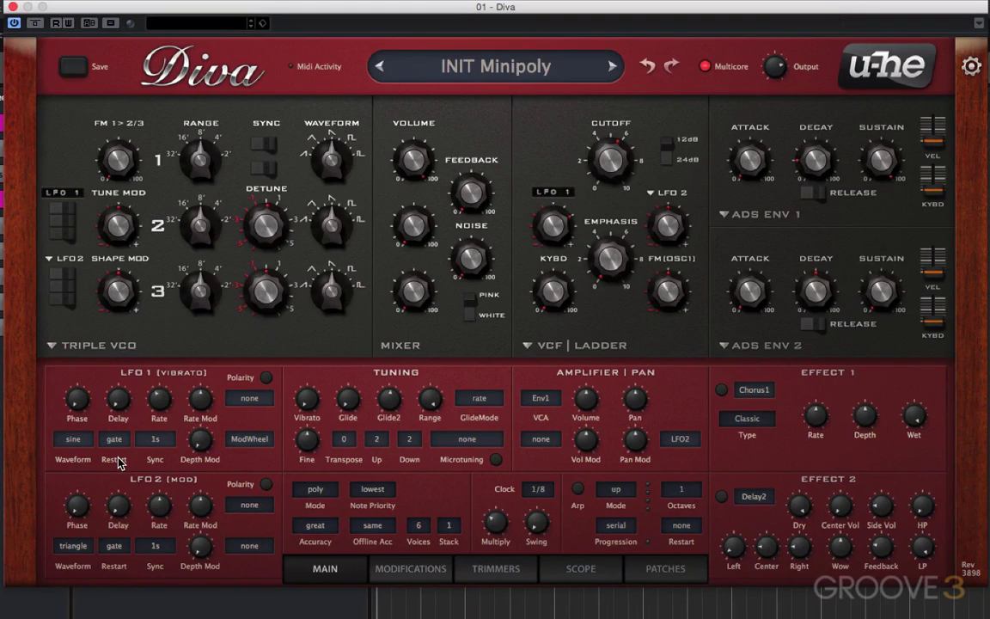
left_click_drag(609, 159, 674, 161)
left_click_drag(608, 159, 608, 192)
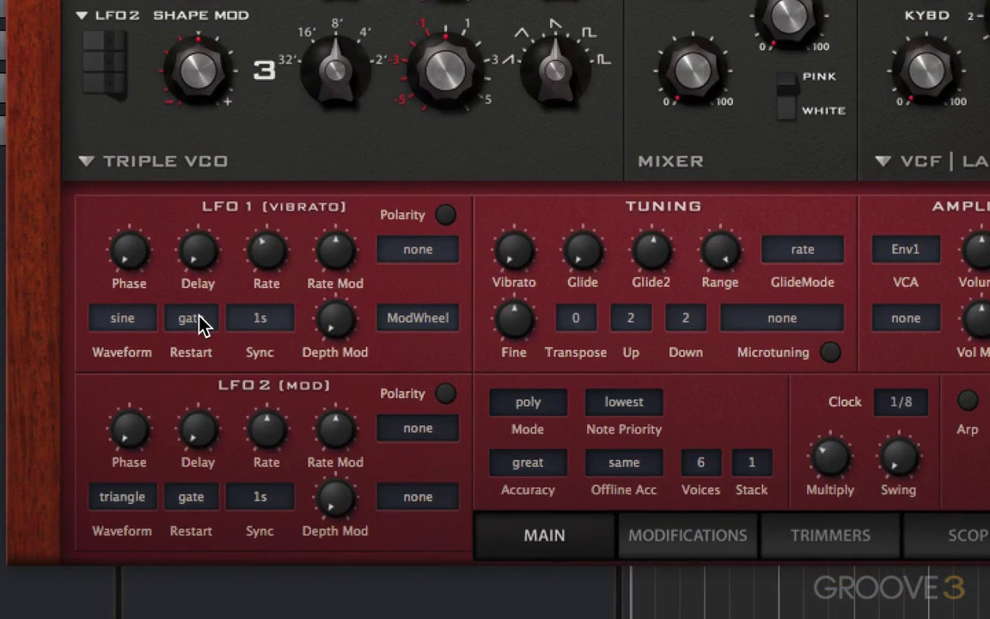
- Compare LFO 1's Restart on single and gate, and set it to random
left_click(199, 318)
left_click(225, 381)
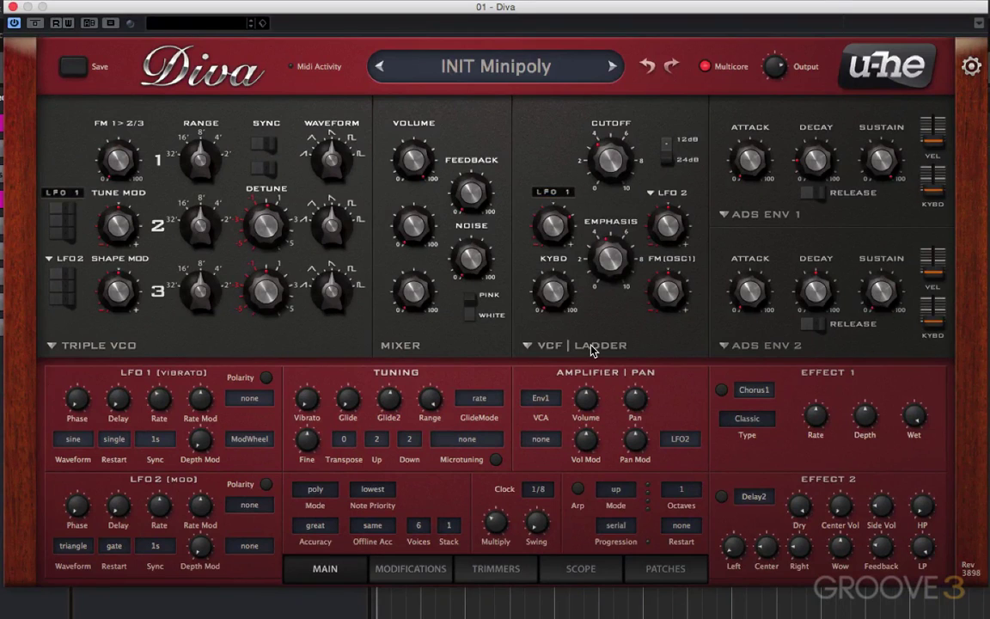
left_click(114, 439)
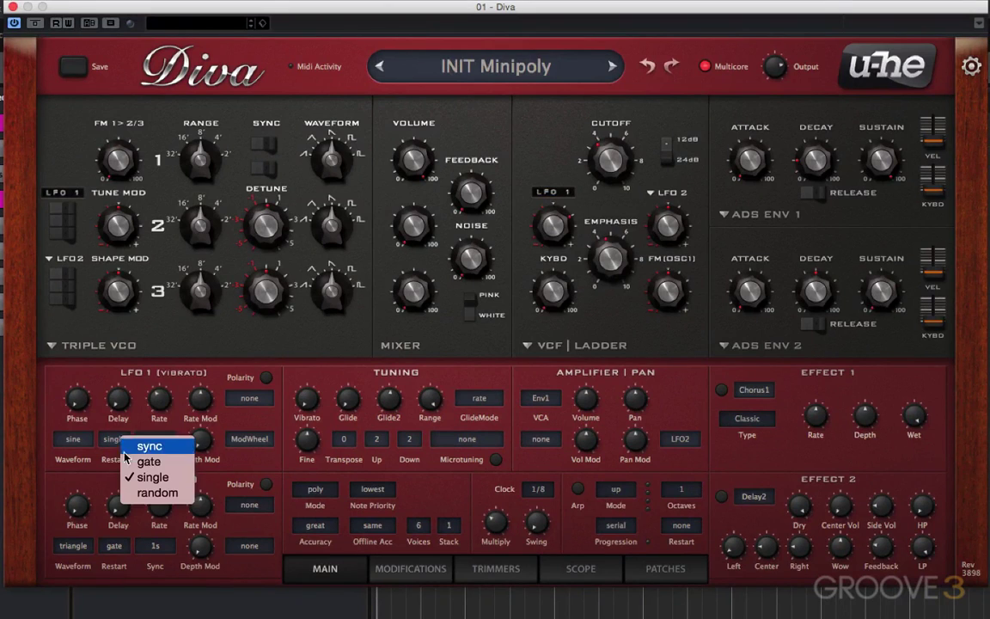
left_click(127, 463)
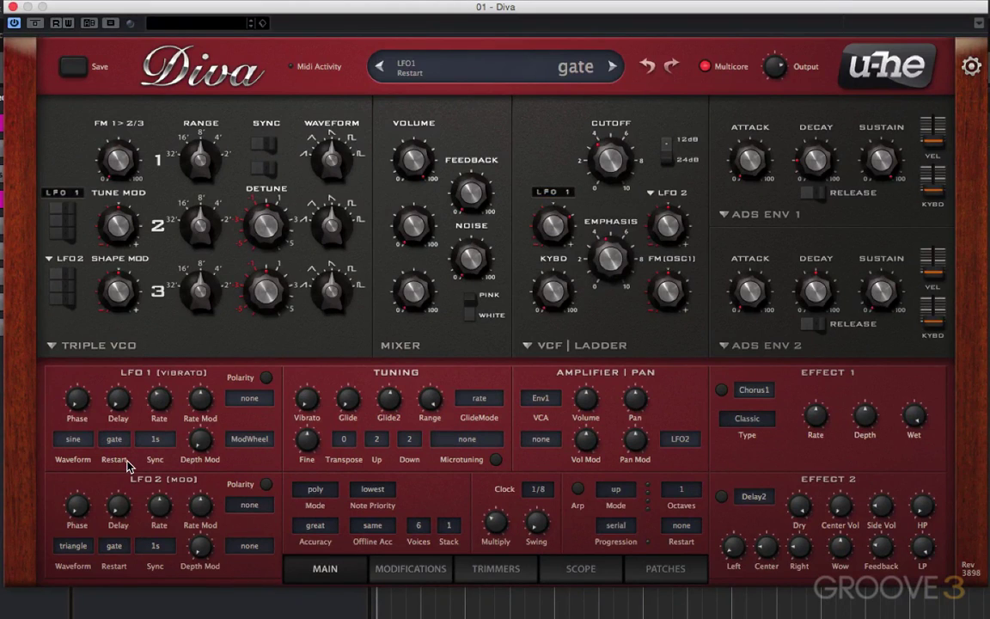
left_click(114, 439)
left_click(129, 493)
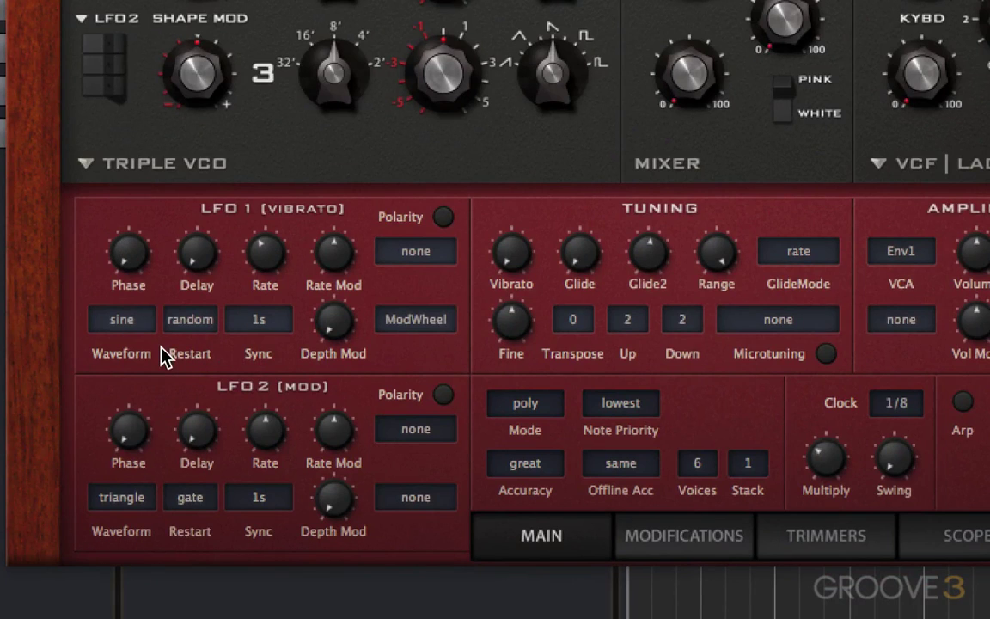
- Set LFO 1's Rate Mod source to LFO2 and raise Rate Mod to its maximum
left_click(402, 256)
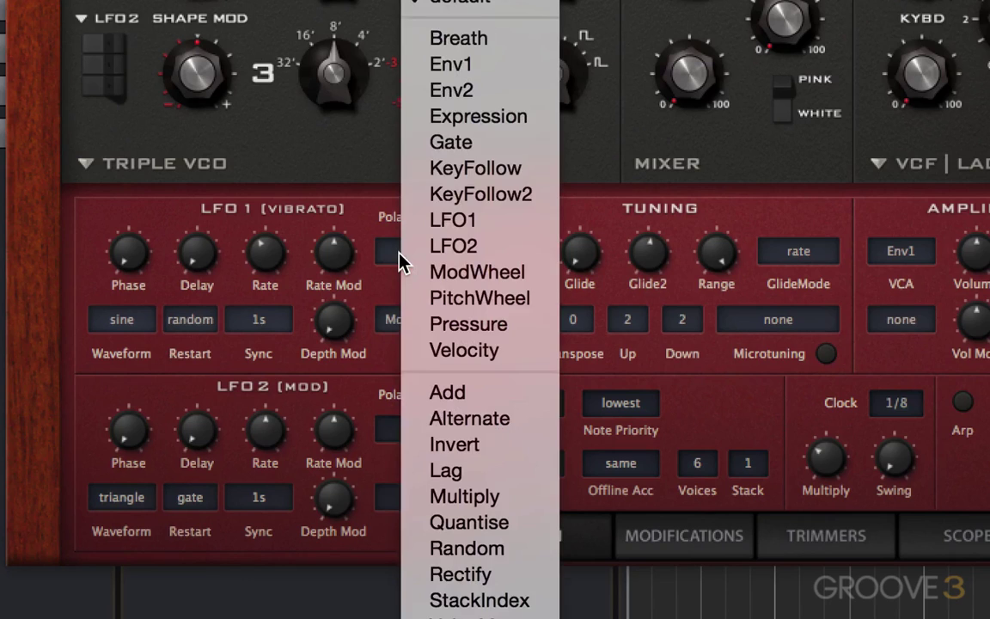
left_click(404, 248)
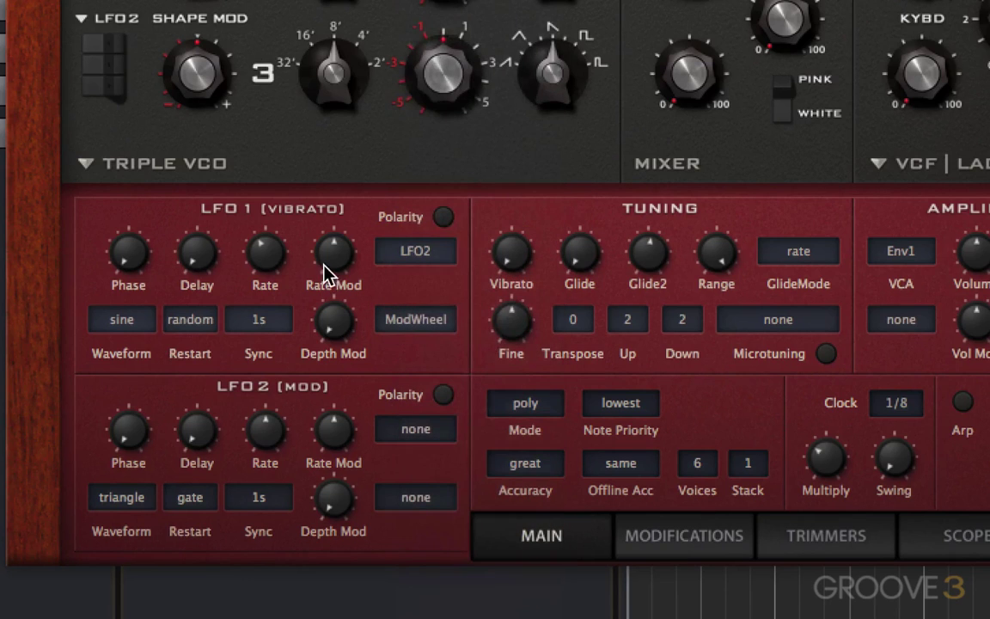
scroll(326, 274, "down", 5)
- Lower LFO 2's Rate, raise LFO 1's Rate to just past centre, and bring up the scope
scroll(273, 447, "down", 2)
scroll(272, 457, "down", 2)
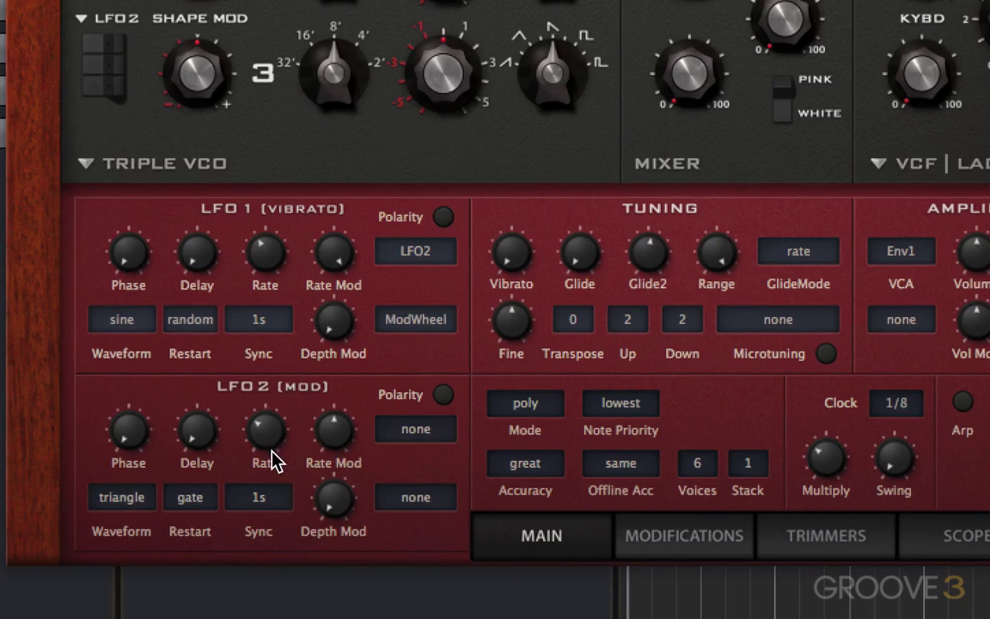
scroll(265, 254, "up", 2)
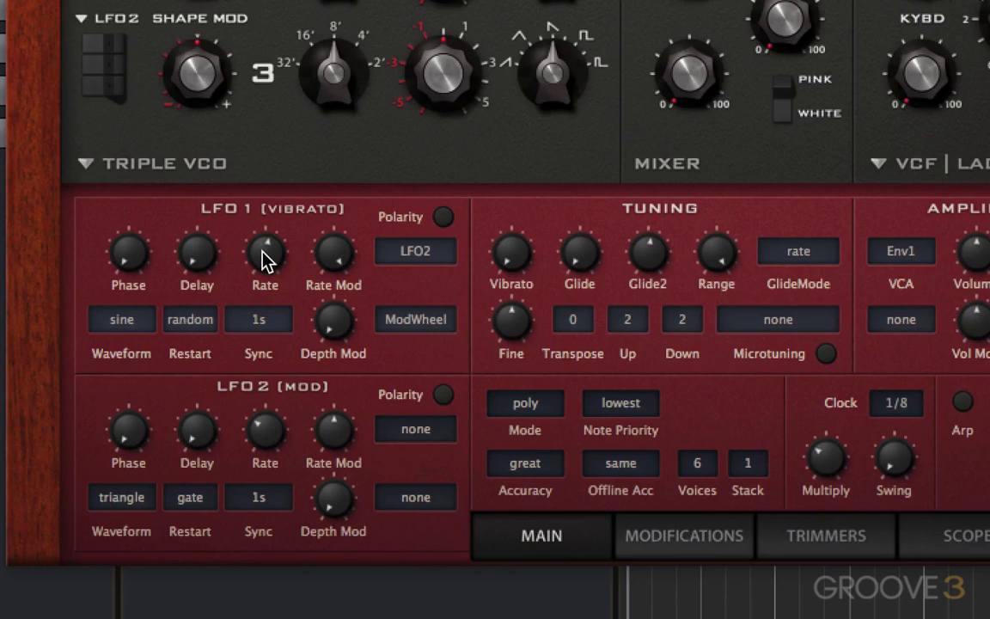
left_click(938, 527)
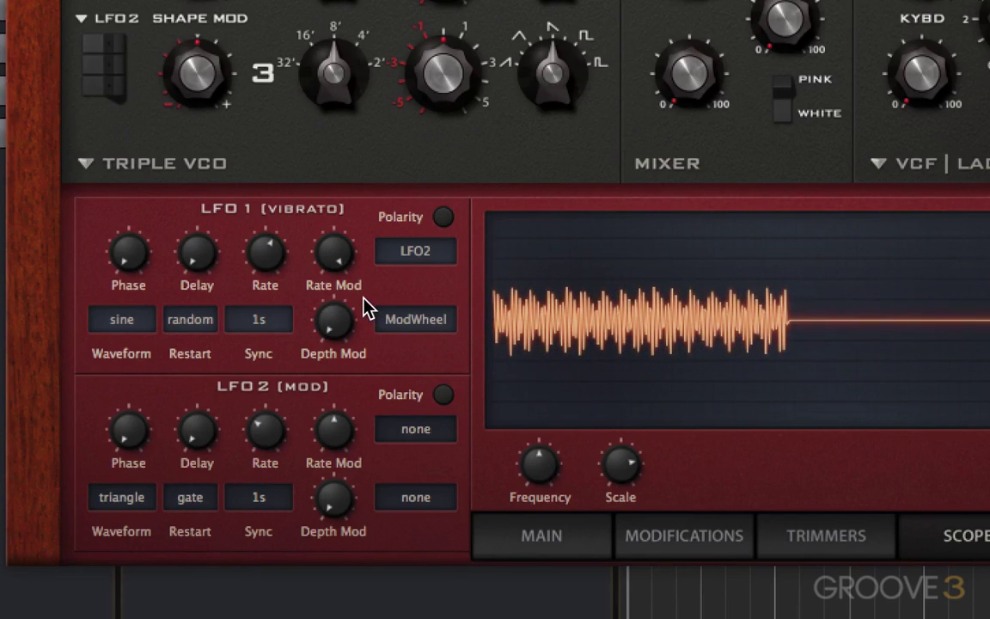
- Try KeyFollow2 and KeyFollow as LFO 1's Rate Mod source, and reset the source to none with Rate Mod at centre
left_click(404, 262)
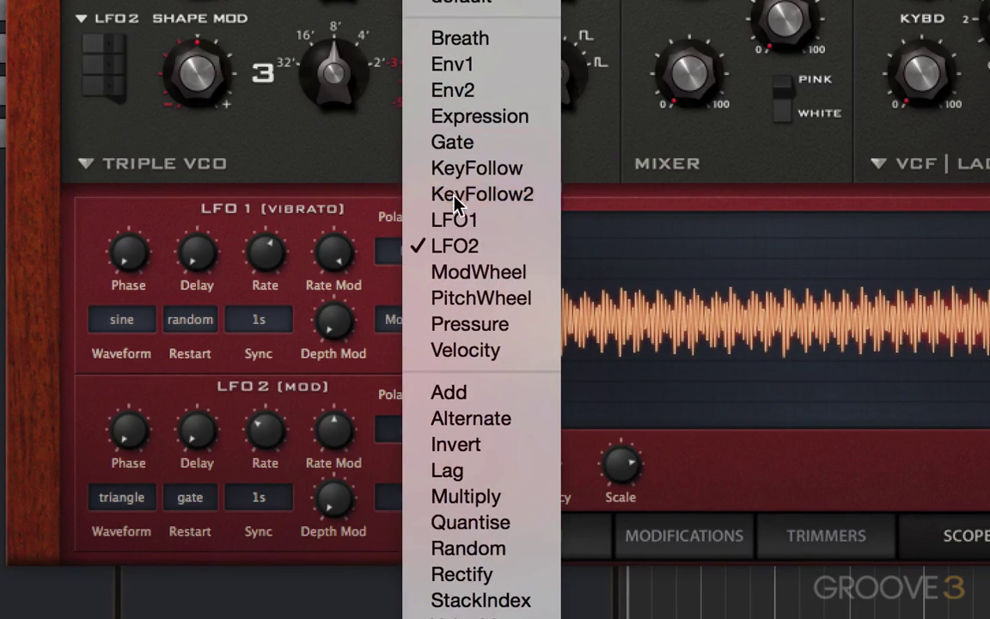
left_click(409, 194)
left_click(420, 247)
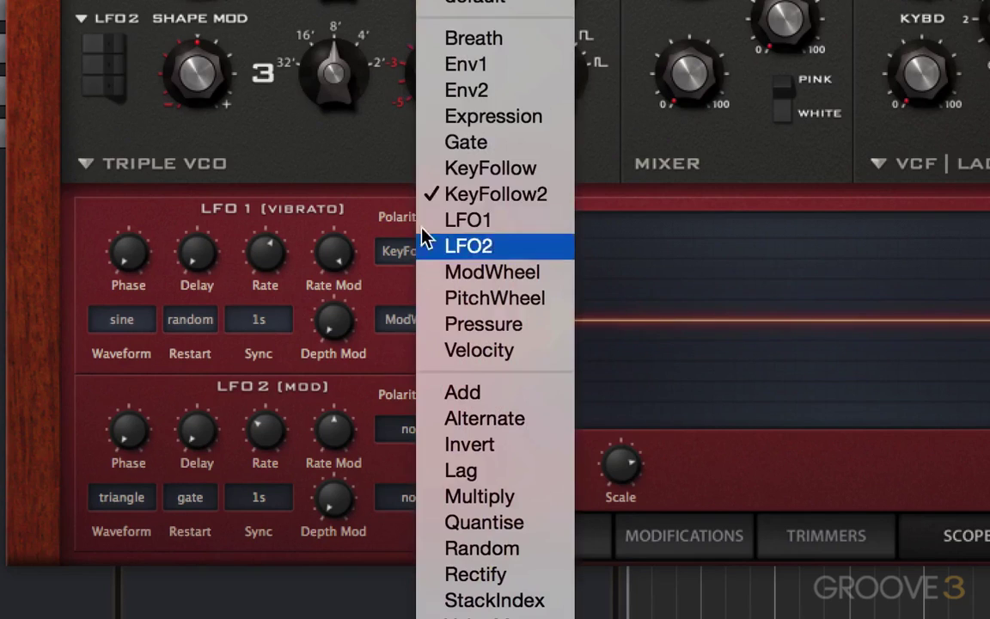
left_click(435, 171)
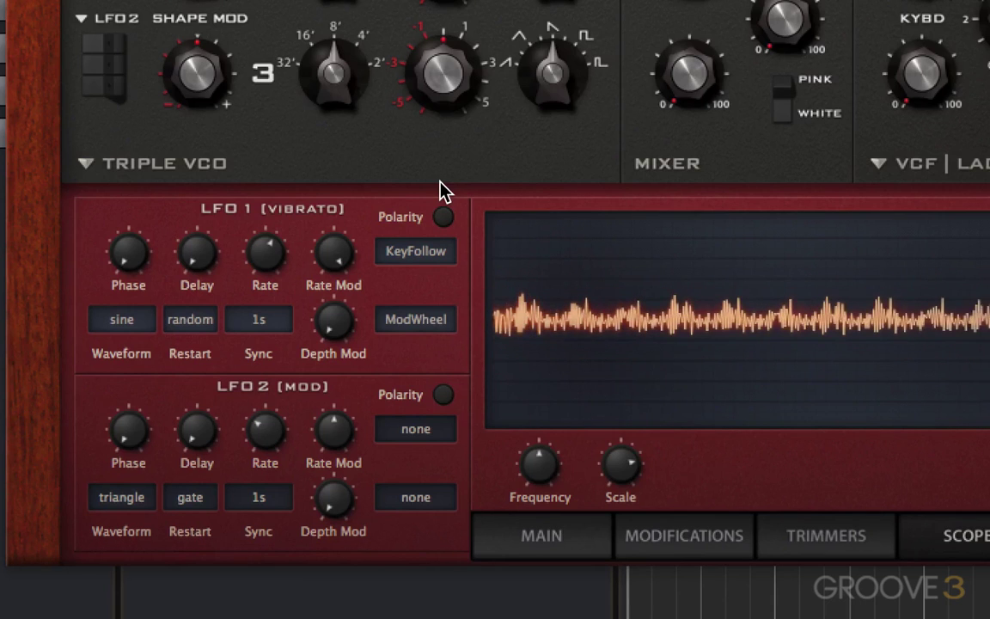
left_click(433, 256)
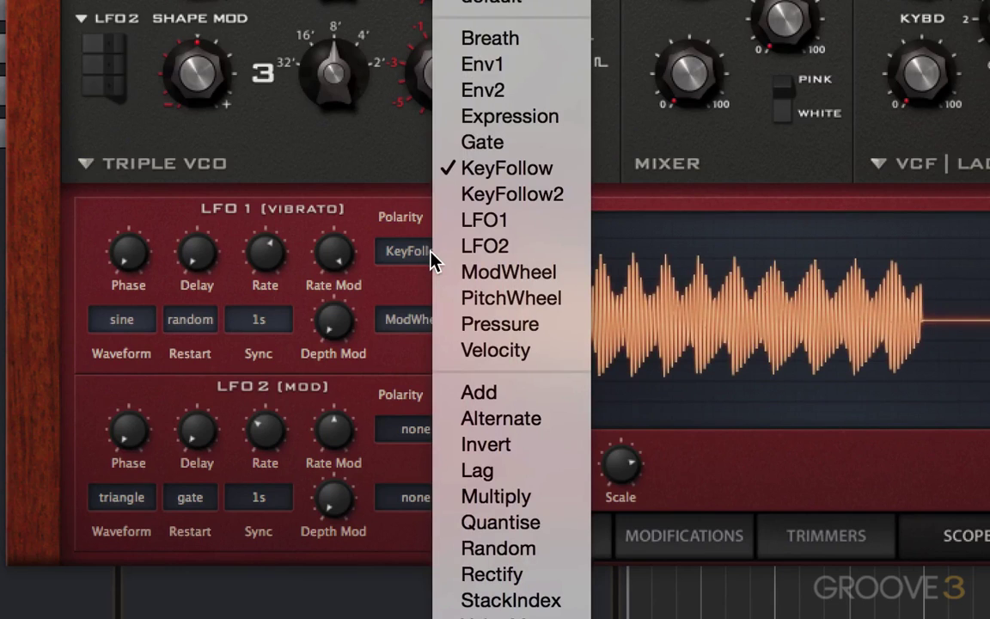
left_click(332, 254)
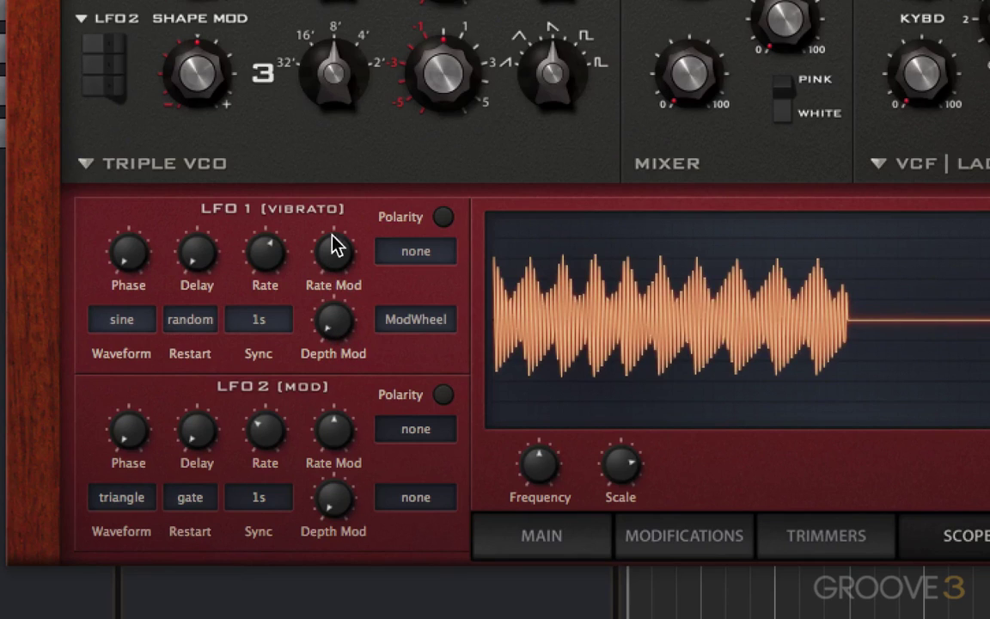
- Raise LFO 1's Depth Mod to maximum and set its source to Env2
left_click(396, 321)
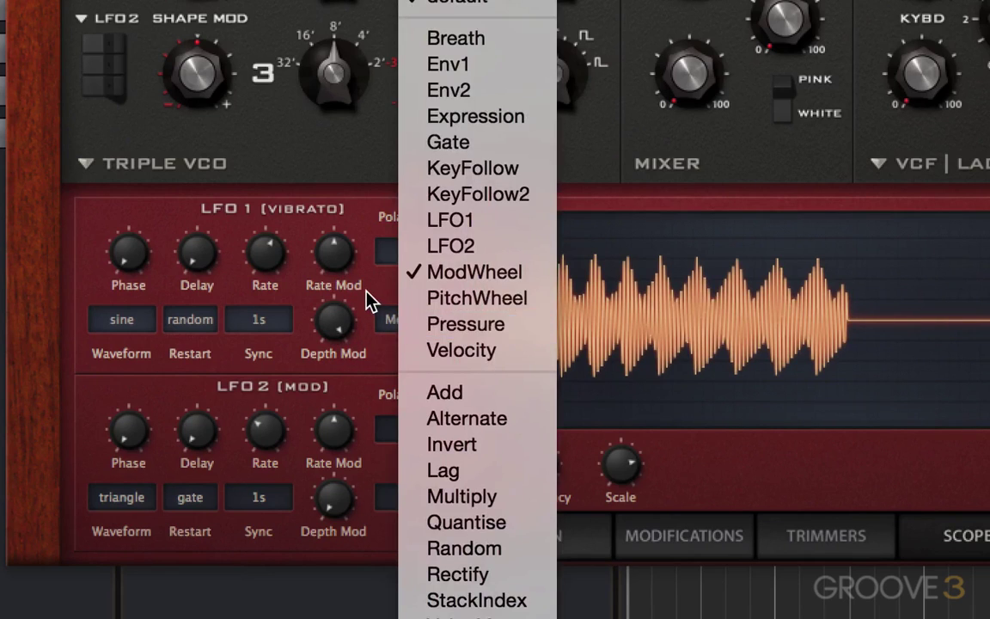
left_click(366, 292)
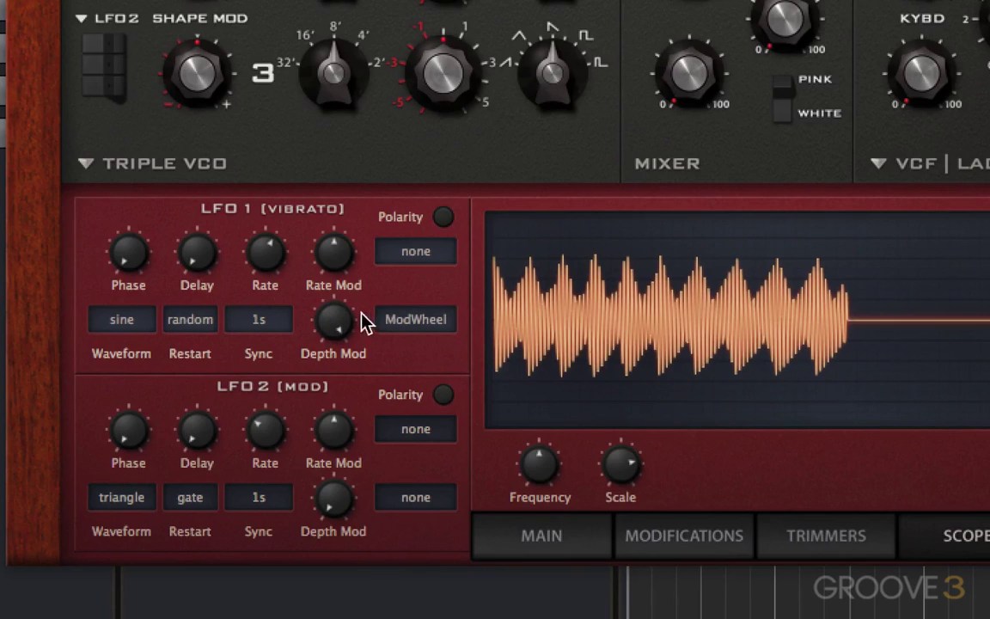
left_click(418, 320)
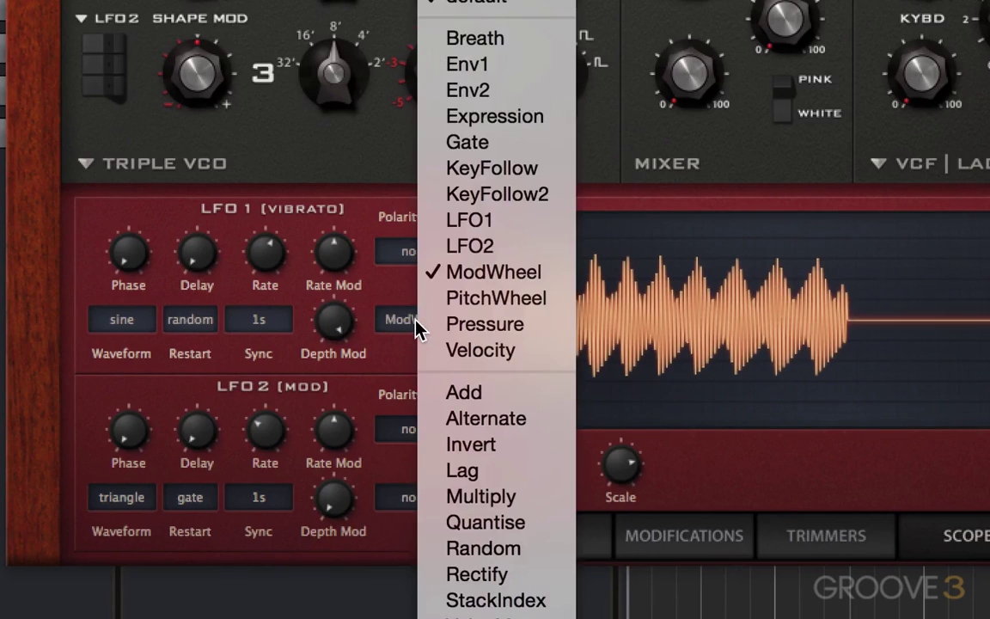
left_click(439, 95)
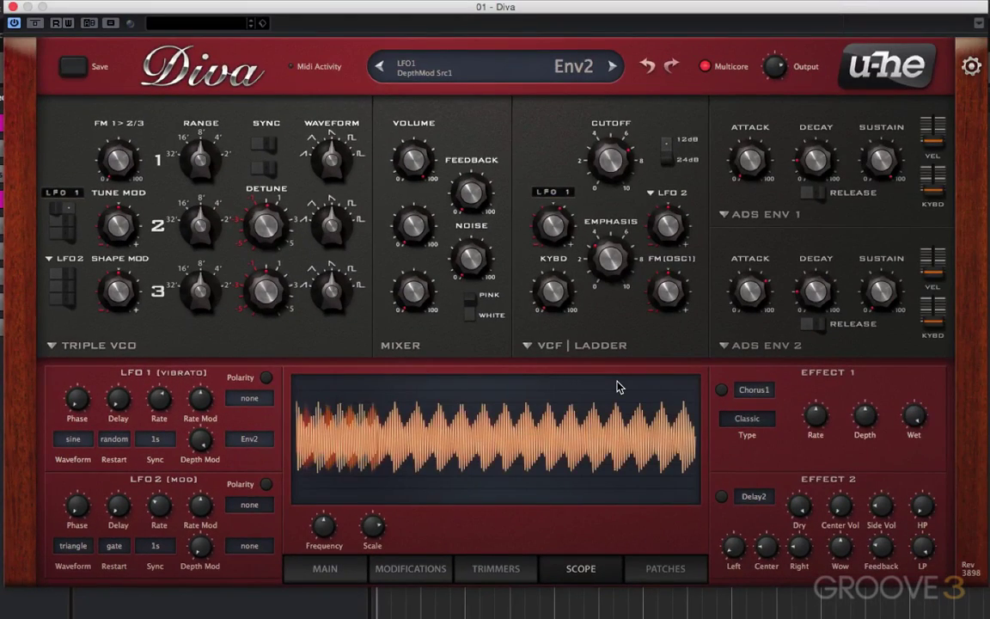
- Set Env 2's Decay to 0.50 and try its Attack at 51.50 and 68.00
mouse_move(601, 266)
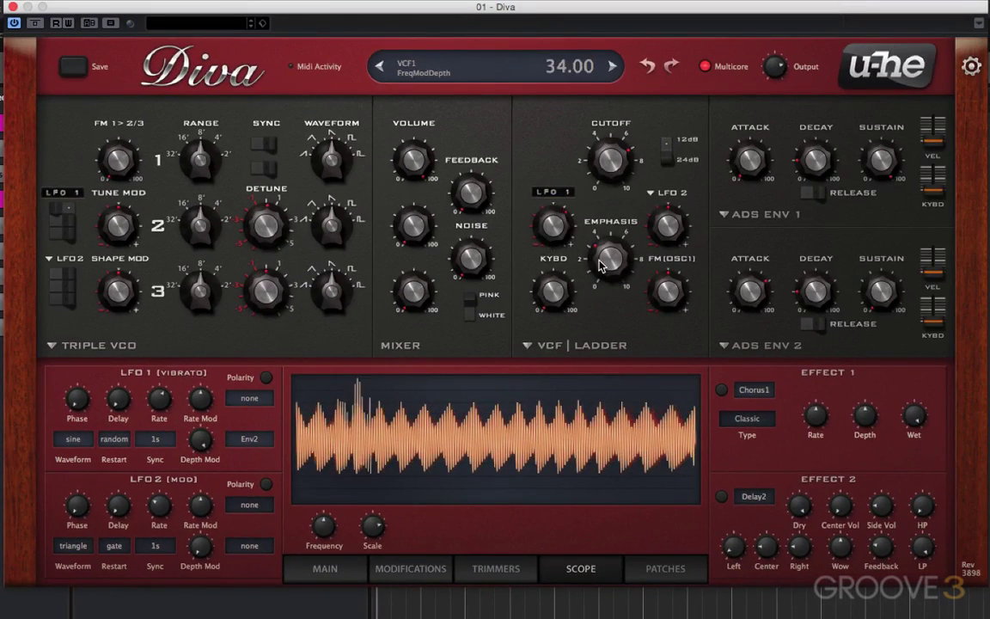
scroll(601, 266, "up", 6)
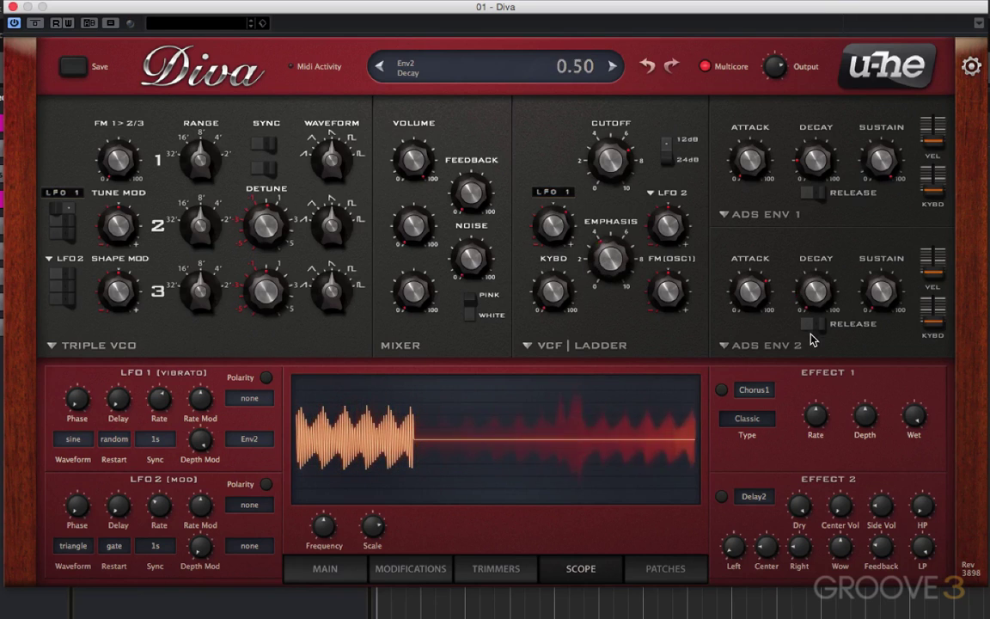
scroll(750, 297, "down", 5)
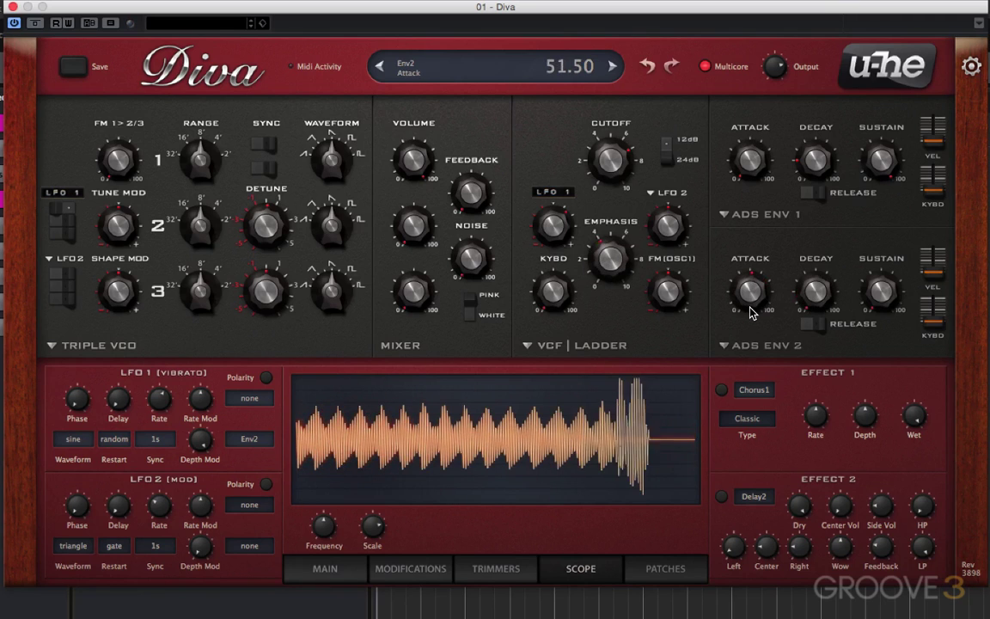
left_click_drag(751, 312, 753, 287)
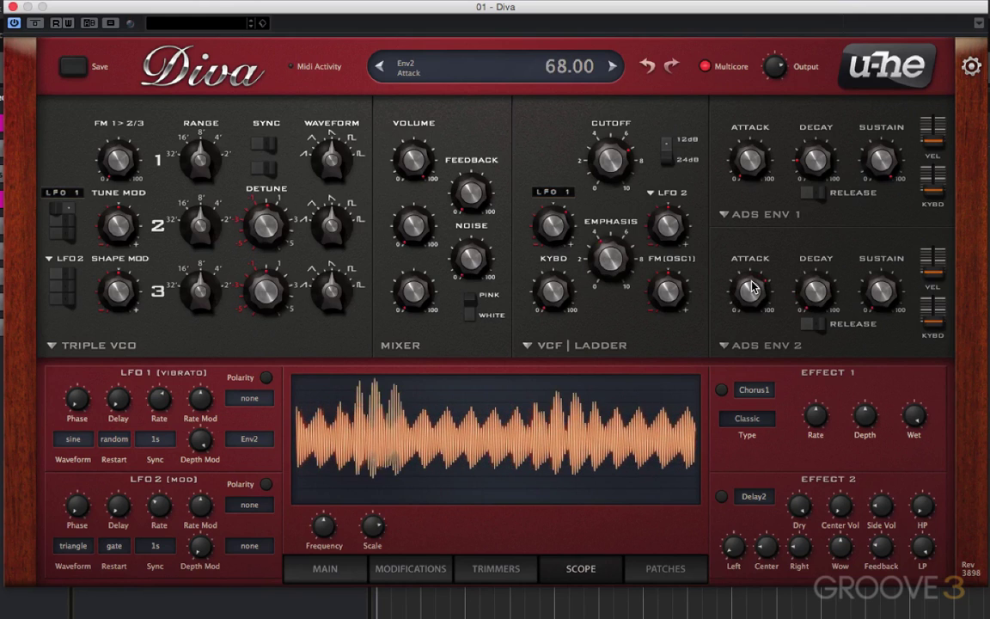
left_click_drag(752, 288, 758, 260)
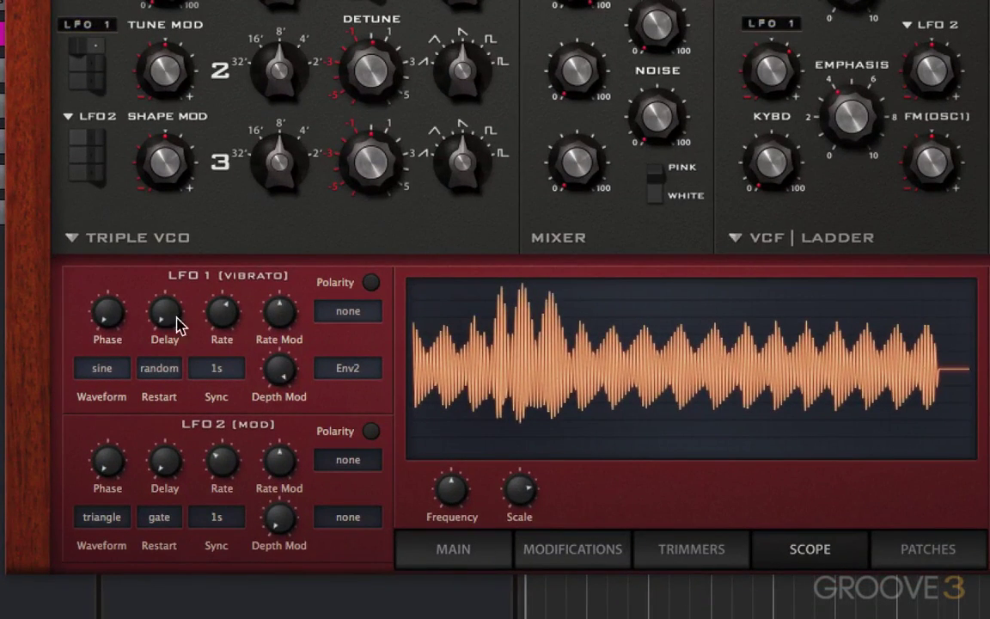
- Set LFO 1's Depth Mod source back to ModWheel and return to the main page
left_click(351, 370)
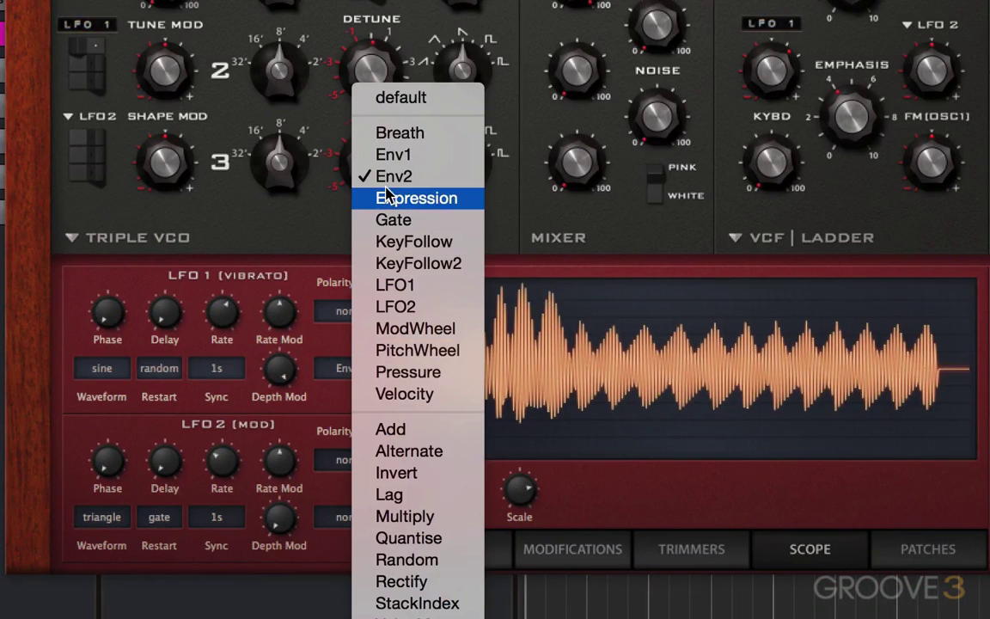
left_click(367, 329)
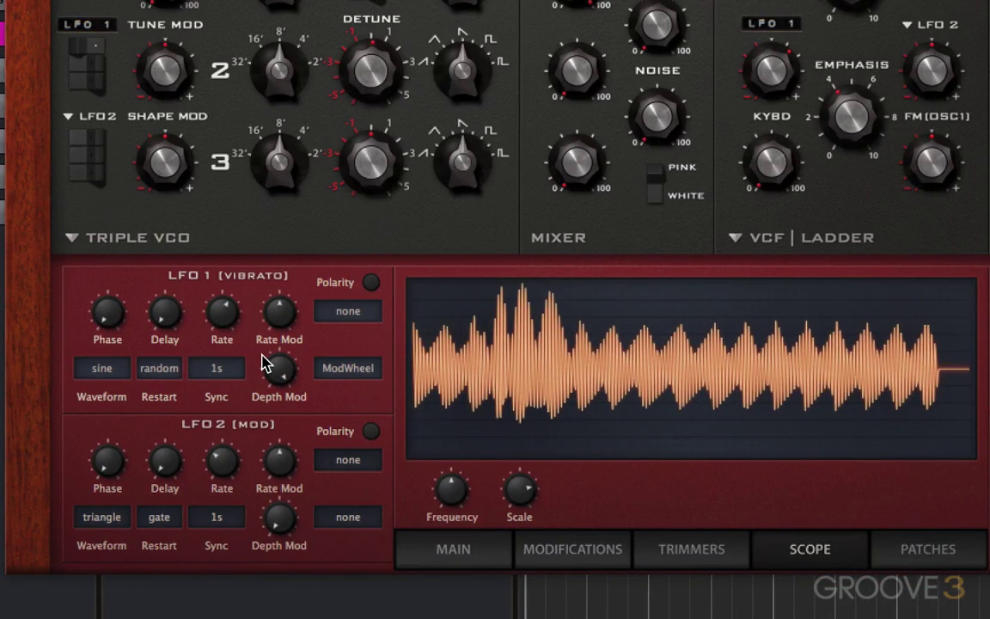
left_click(403, 546)
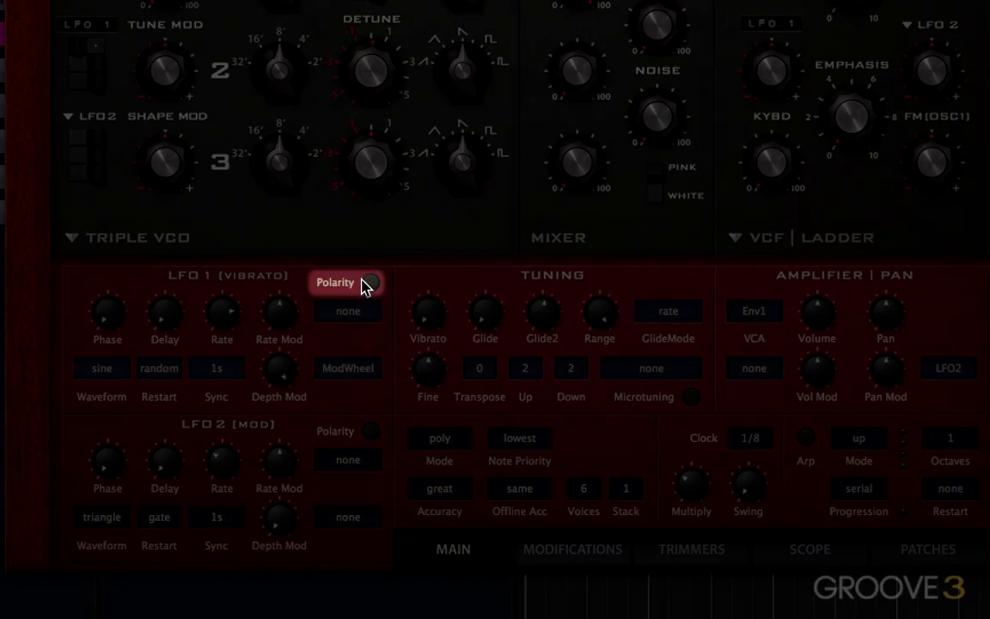
- Turn on LFO 1's Polarity, bring up the scope, and turn Polarity back off
left_click(368, 284)
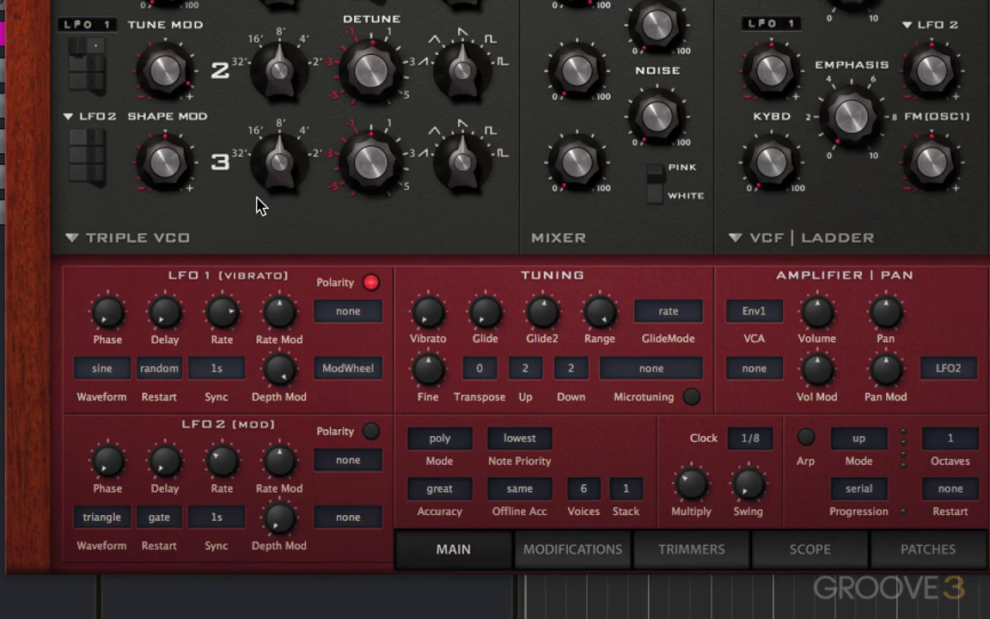
left_click(814, 551)
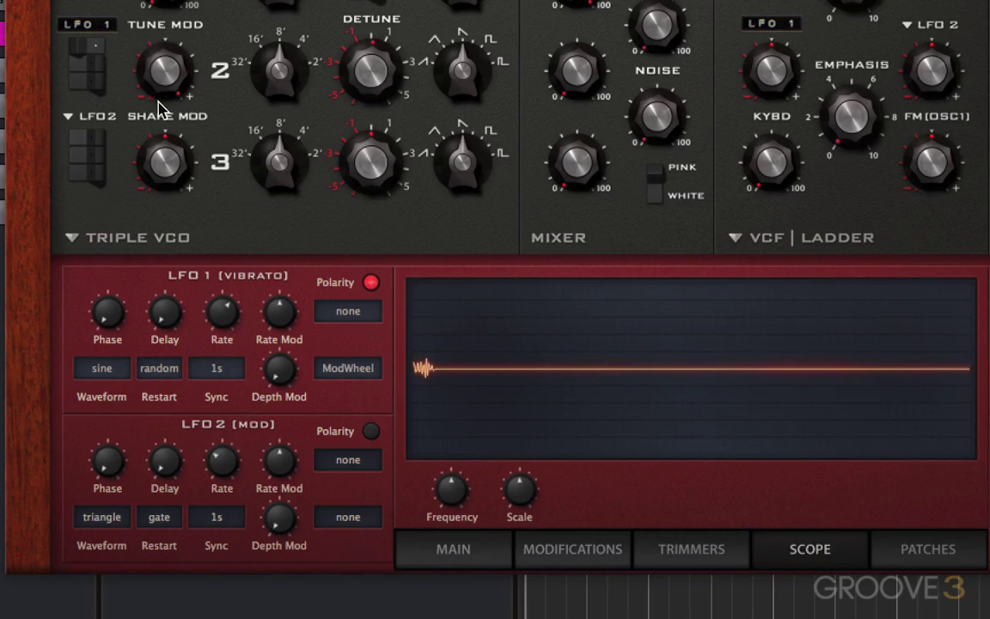
left_click(371, 282)
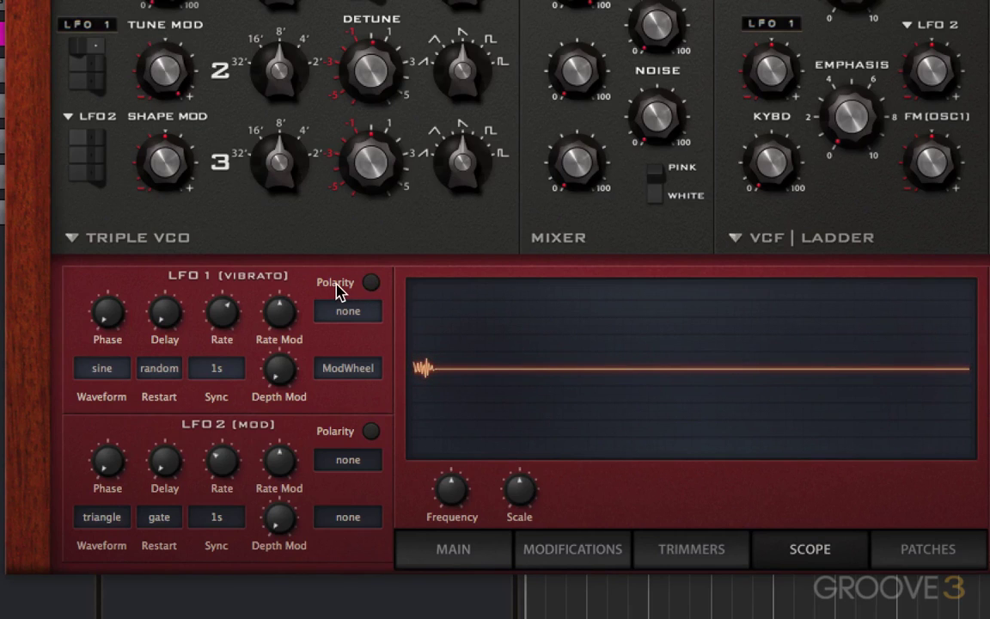